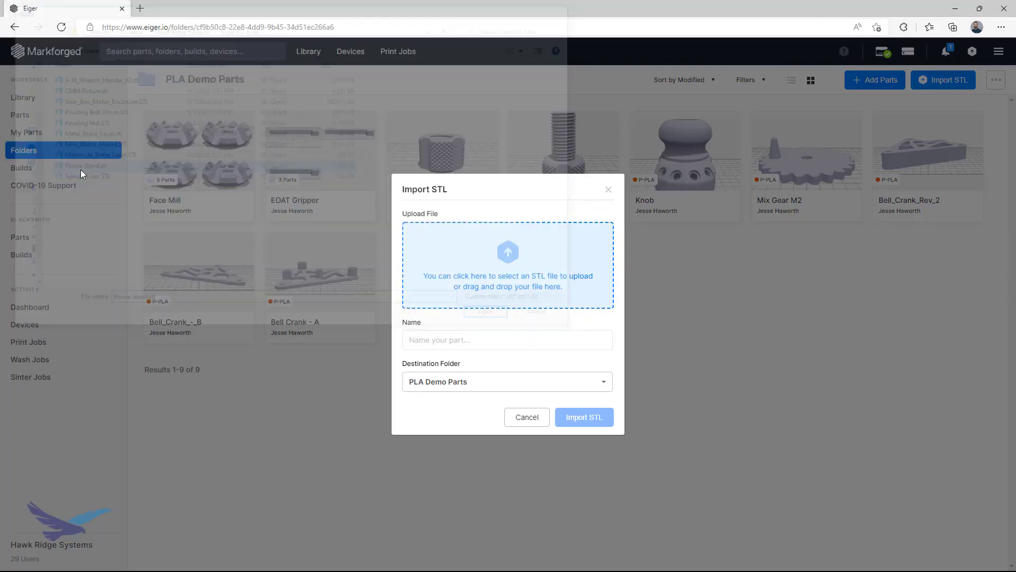
Import the Phone Stand STL and rotate it to 330° about Z
left_click(586, 417)
left_click(960, 242)
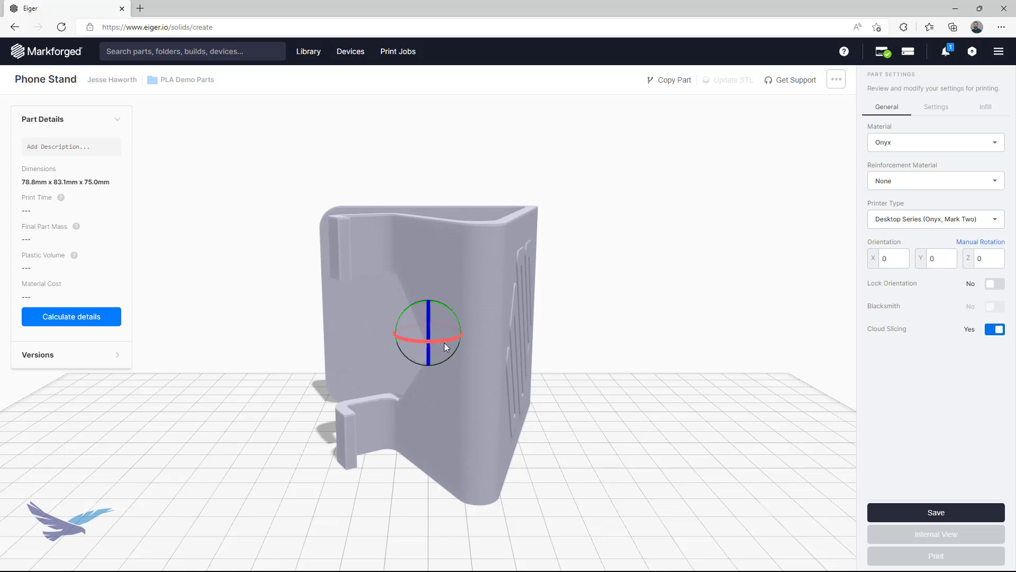
left_click_drag(443, 342, 422, 342)
Make it Precise PLA in White, save it, and send it to print
left_click(884, 142)
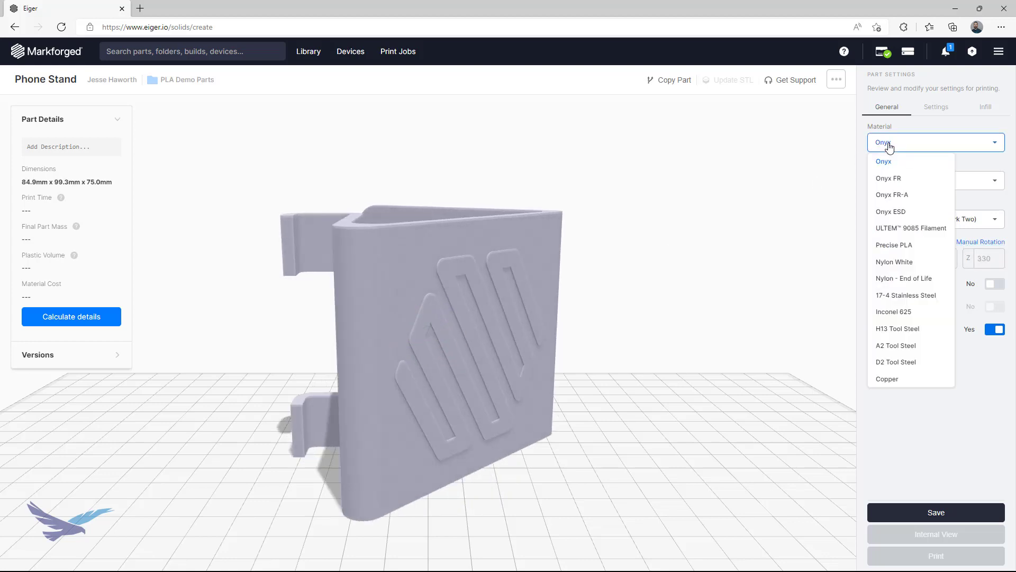
left_click(892, 245)
left_click(969, 142)
left_click(940, 184)
left_click(946, 511)
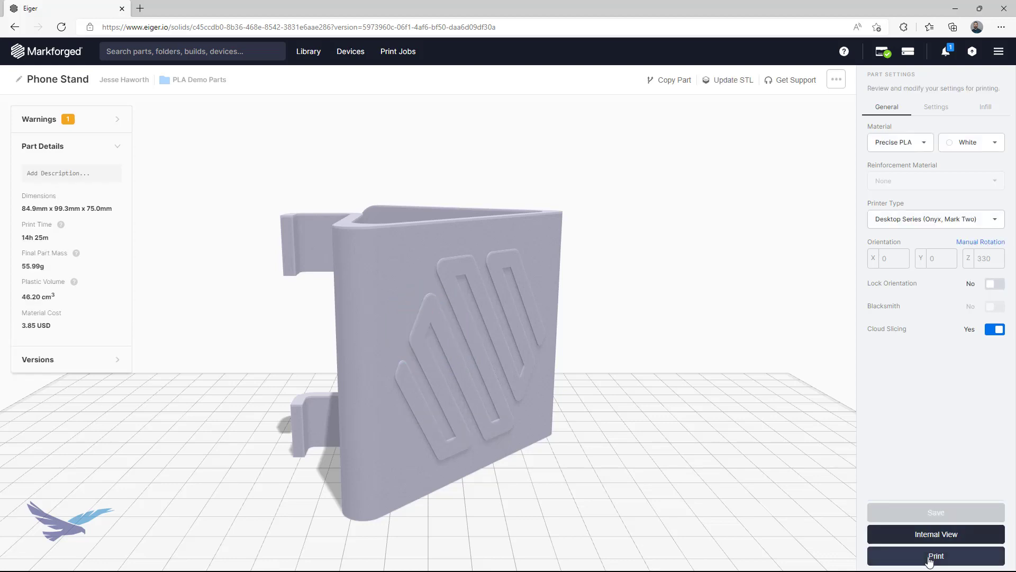
left_click(930, 556)
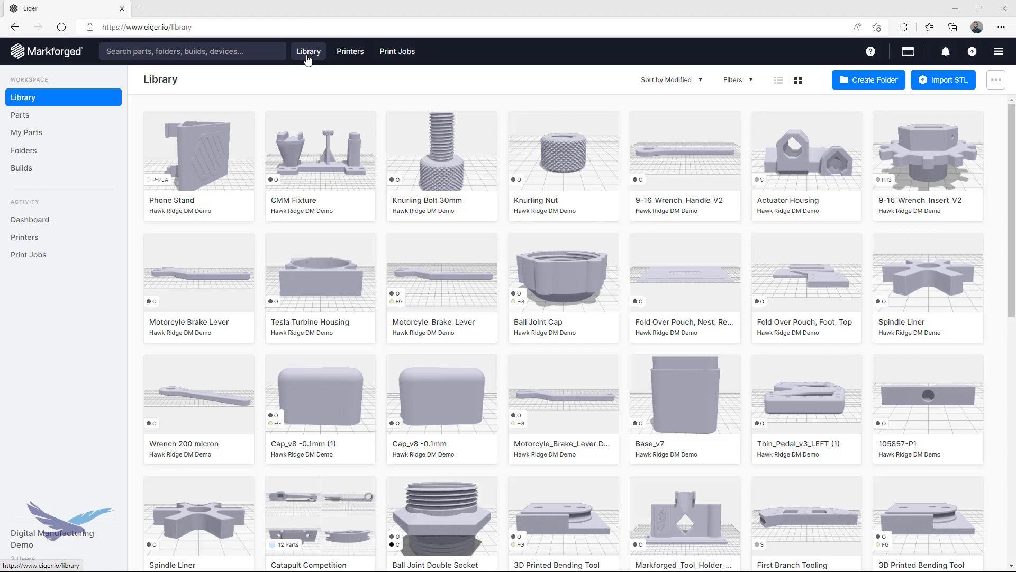
Open the Phone Stand from the Library and change its material from Precise PLA to Onyx
left_click(215, 133)
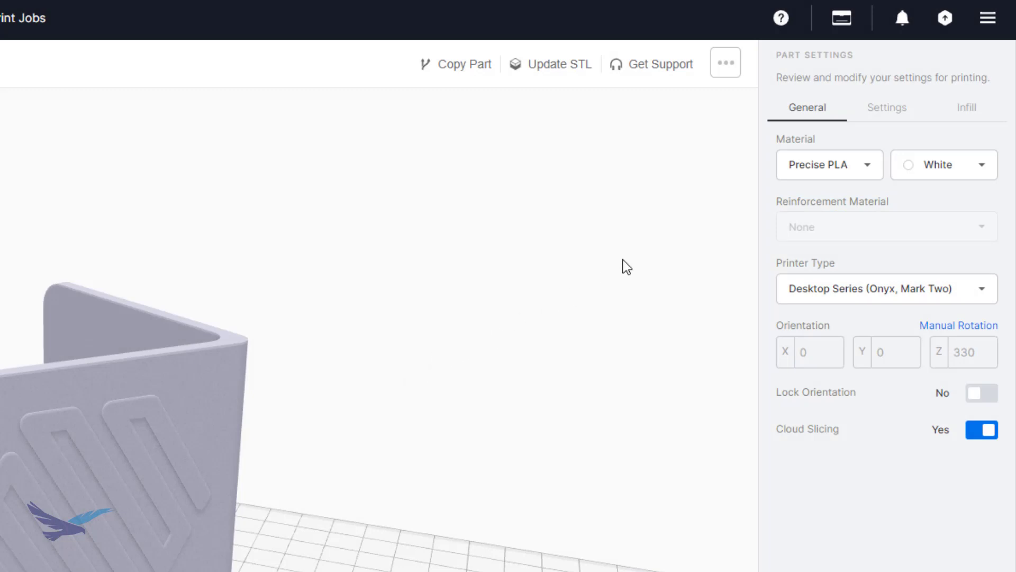
left_click(867, 169)
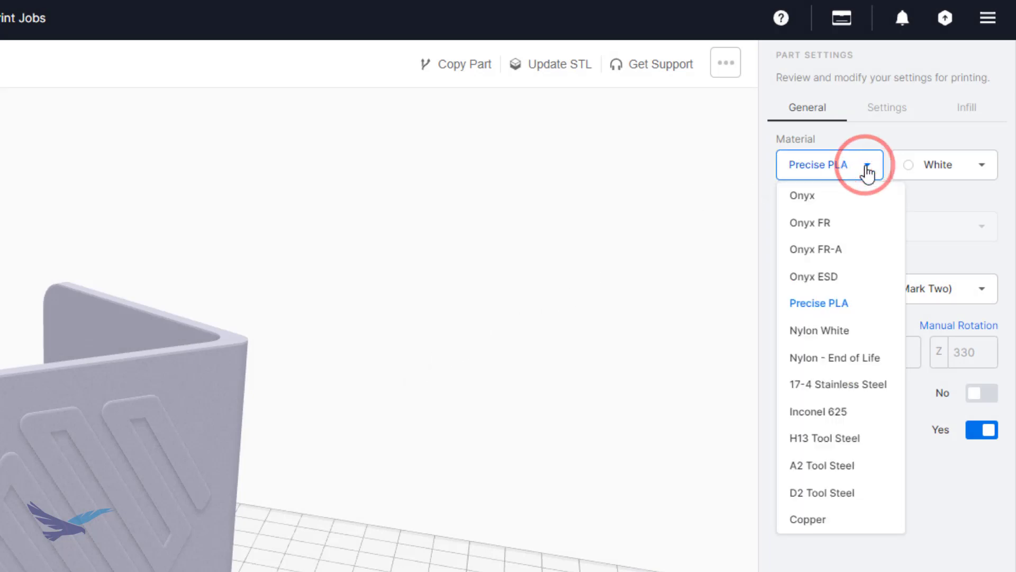
left_click(806, 199)
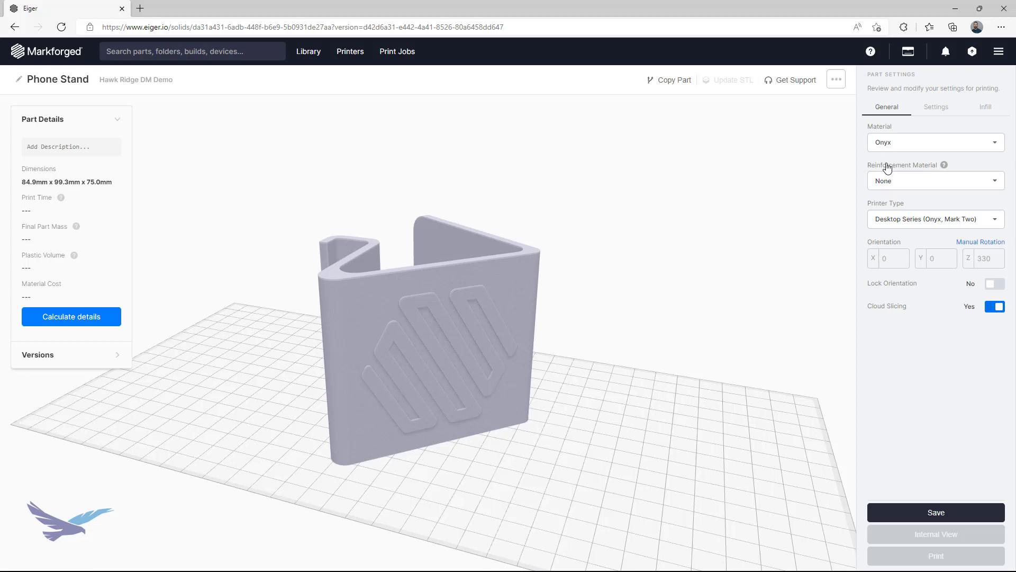
Switch the Phone Stand's material to Precise PLA and its colour to White
left_click(919, 144)
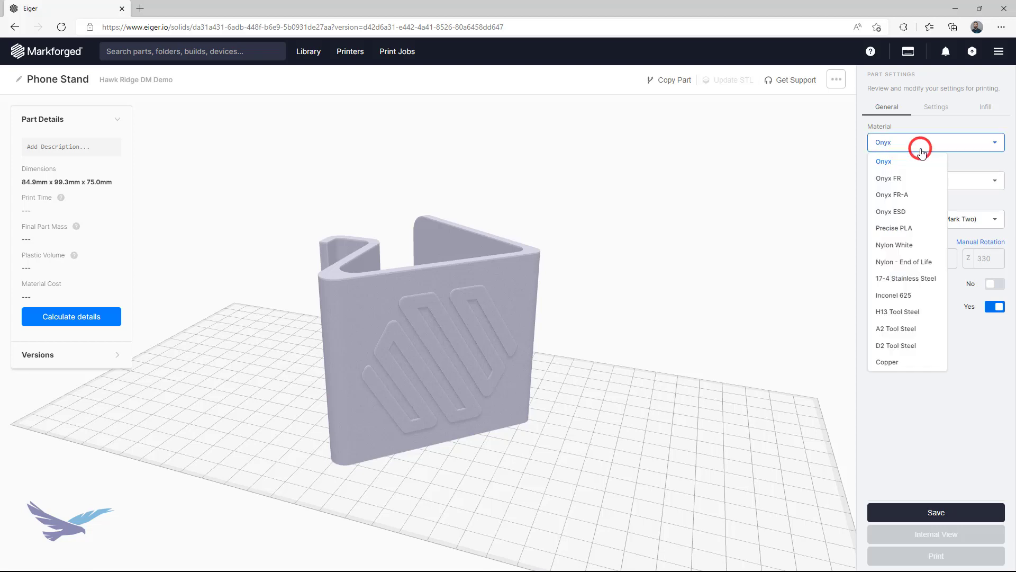
left_click(925, 228)
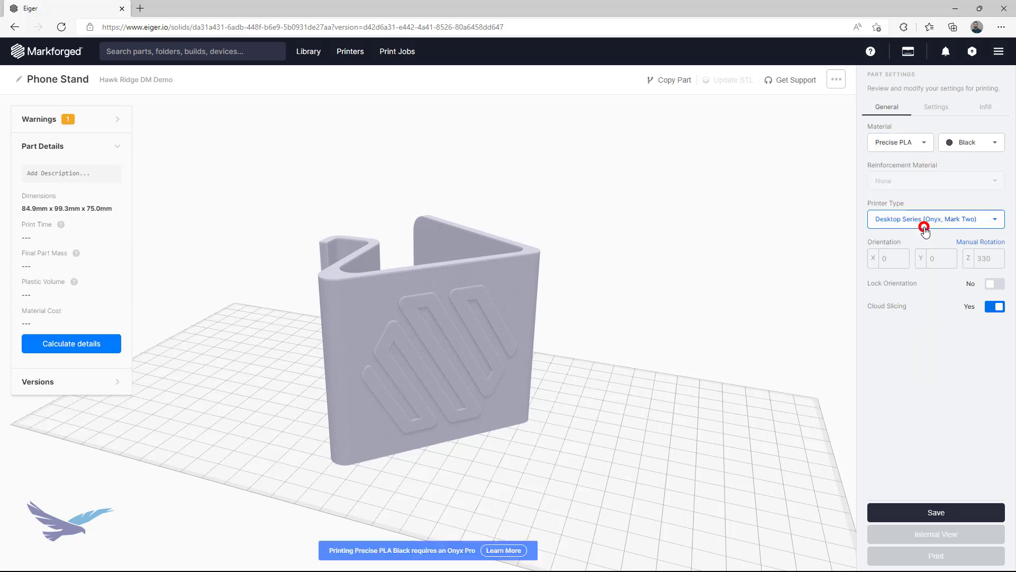
left_click(1002, 146)
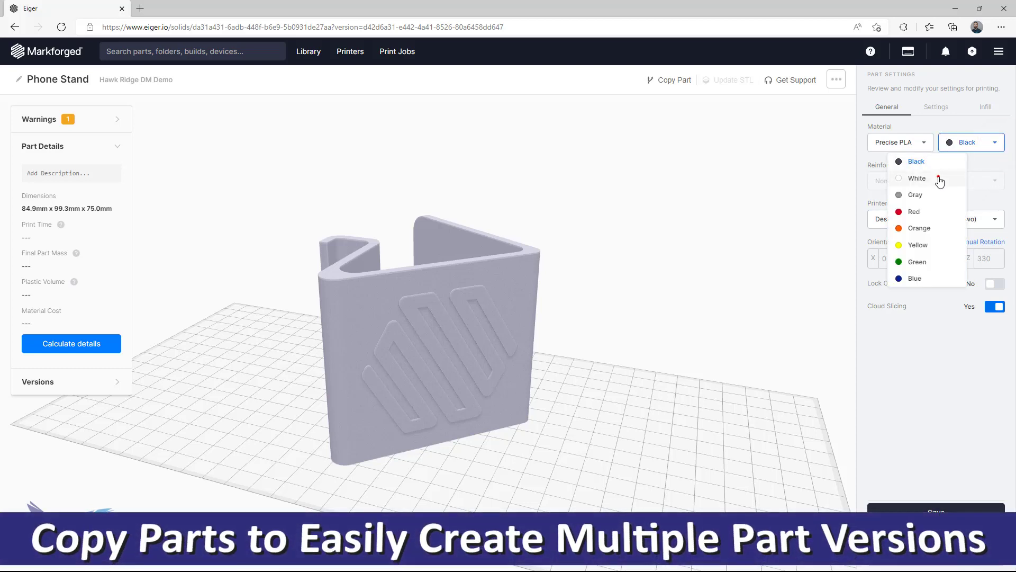
left_click(940, 180)
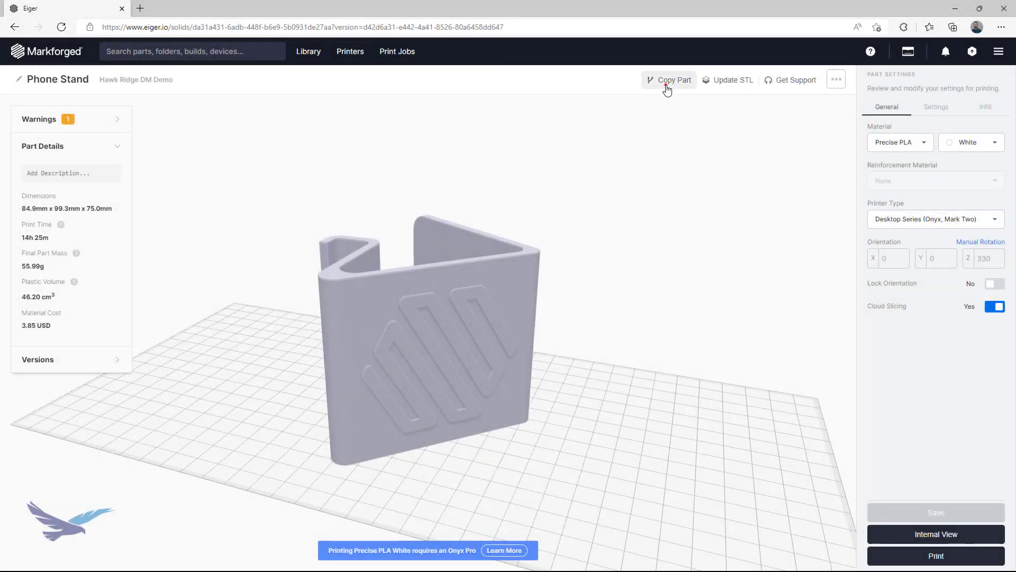
Copy the Phone Stand as a new part named 'Phone Stand - Onyx'
left_click(667, 88)
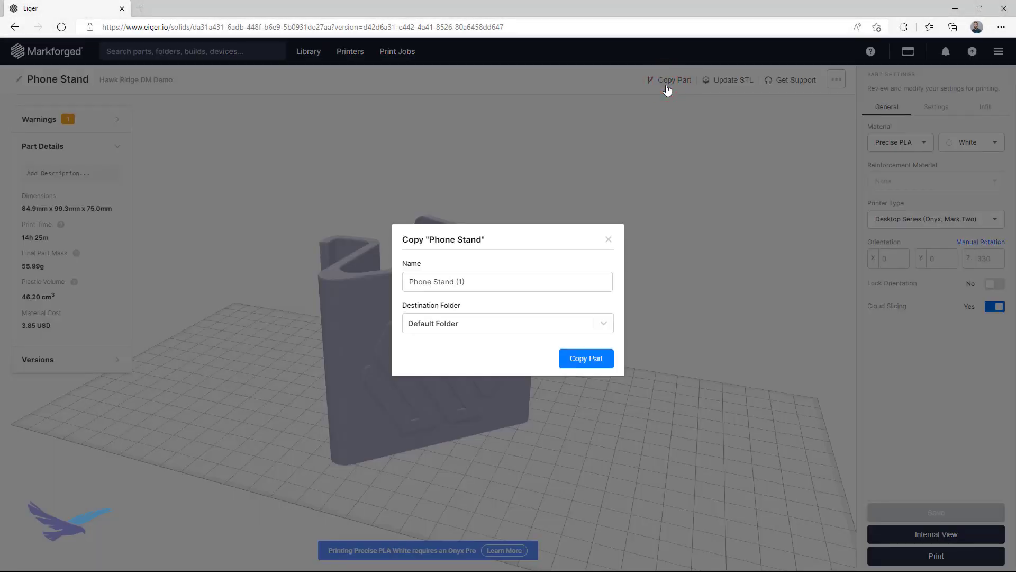
left_click(479, 276)
key("BackSpace")
key("BackSpace")
key("BackSpace")
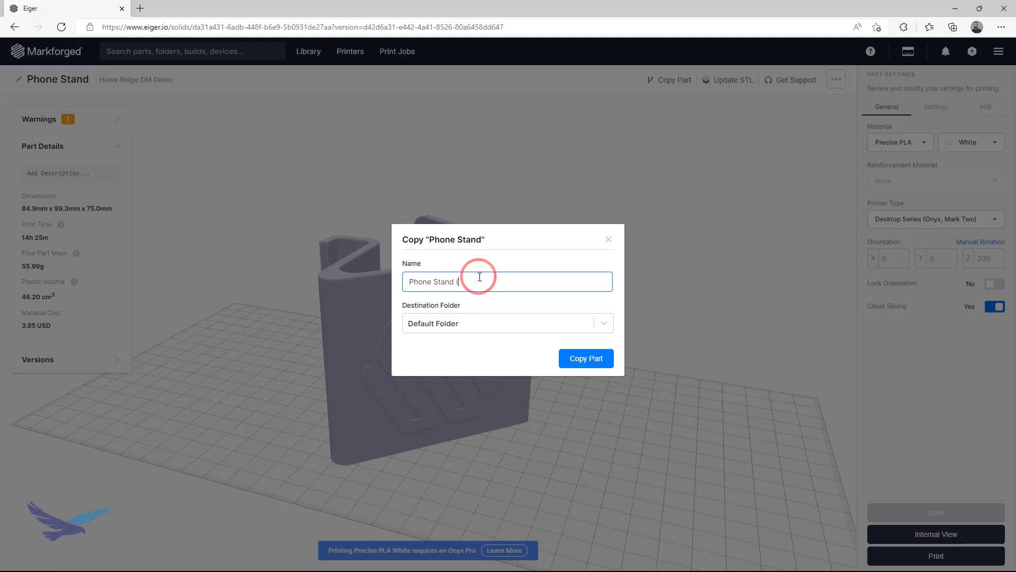
type("- Onyx")
left_click(578, 360)
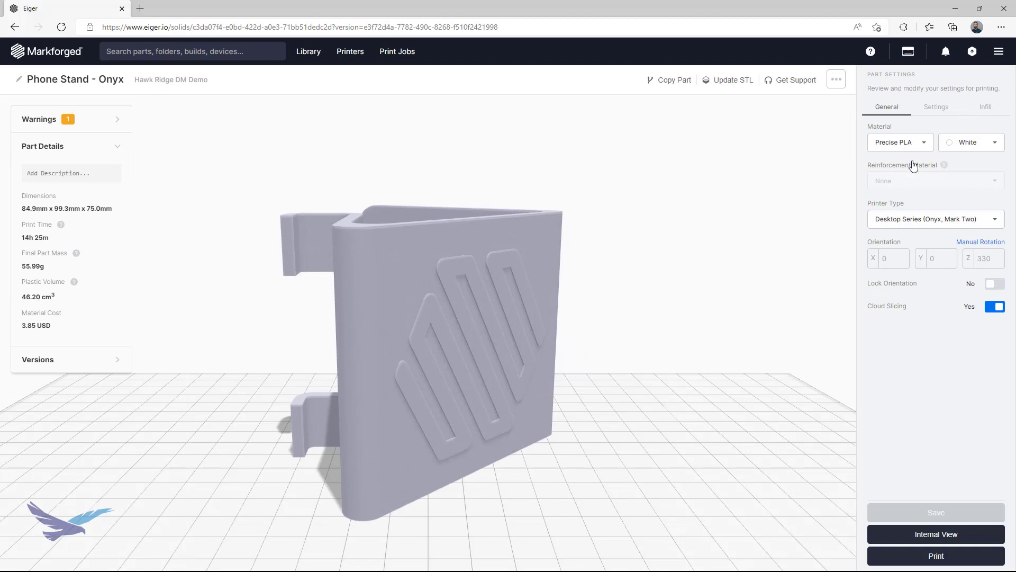
Set the copy's material to Onyx, save it, and return to the Library
left_click(921, 145)
left_click(888, 160)
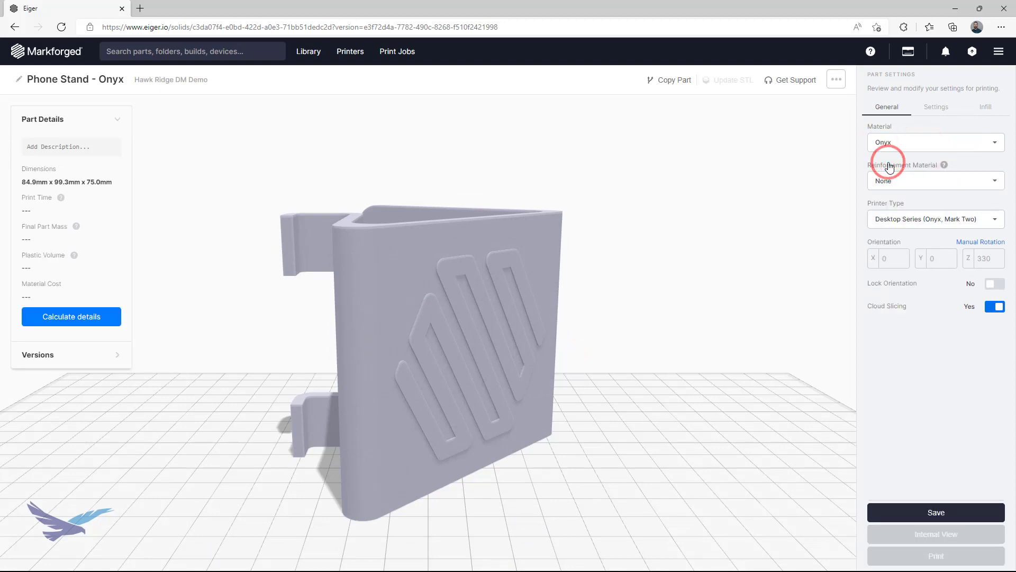
left_click(936, 513)
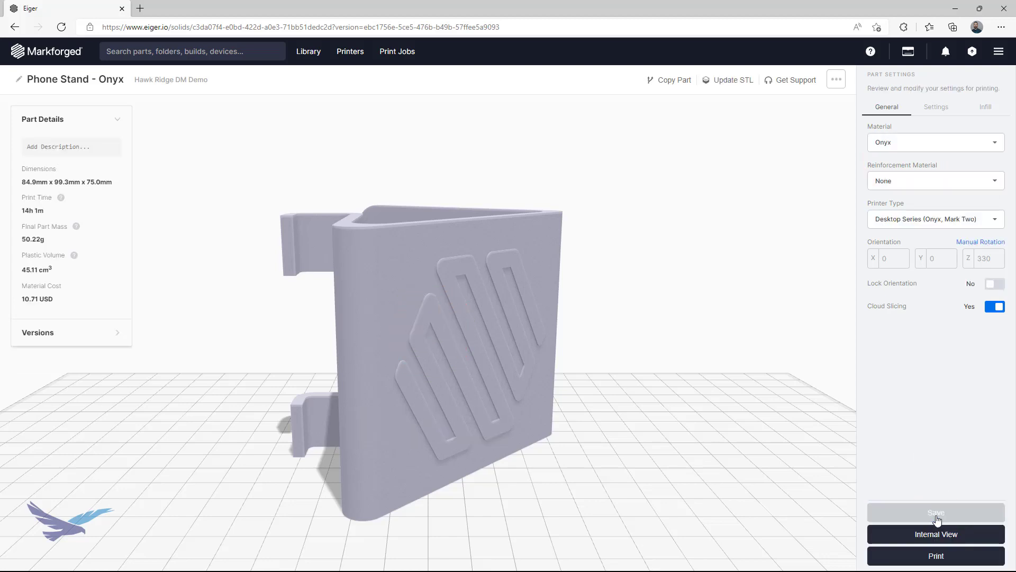
left_click(312, 53)
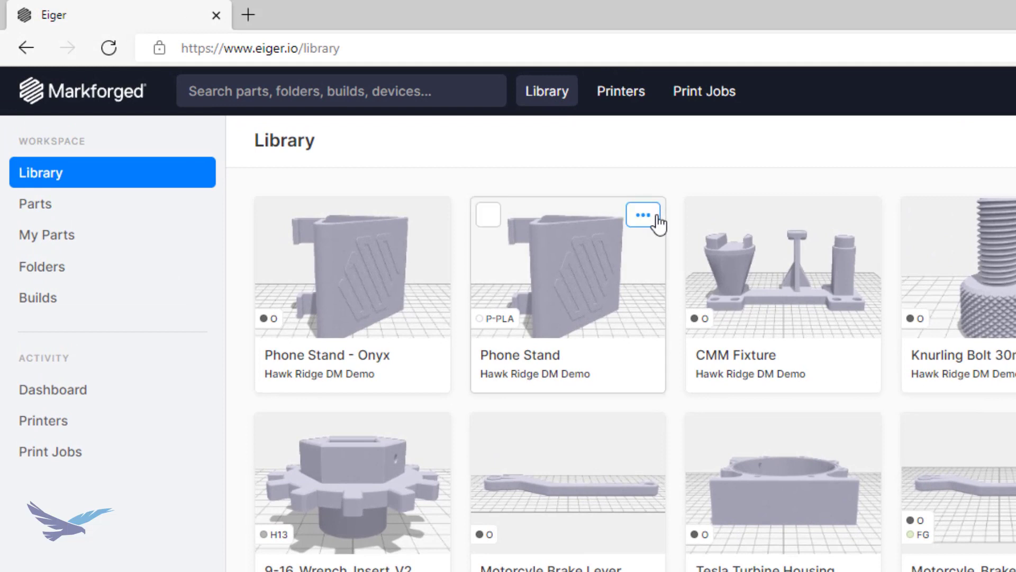
left_click(656, 218)
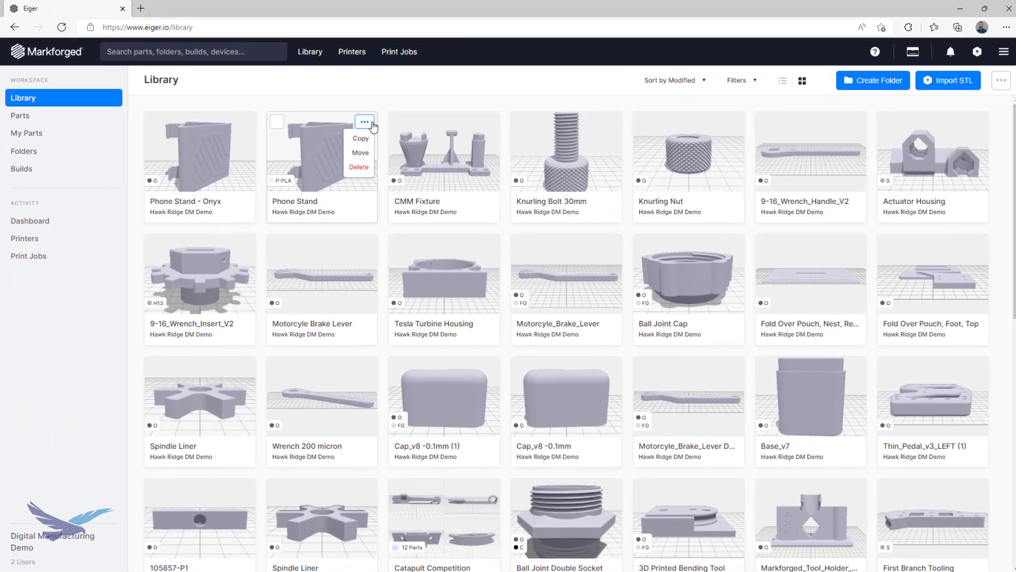
left_click(414, 138)
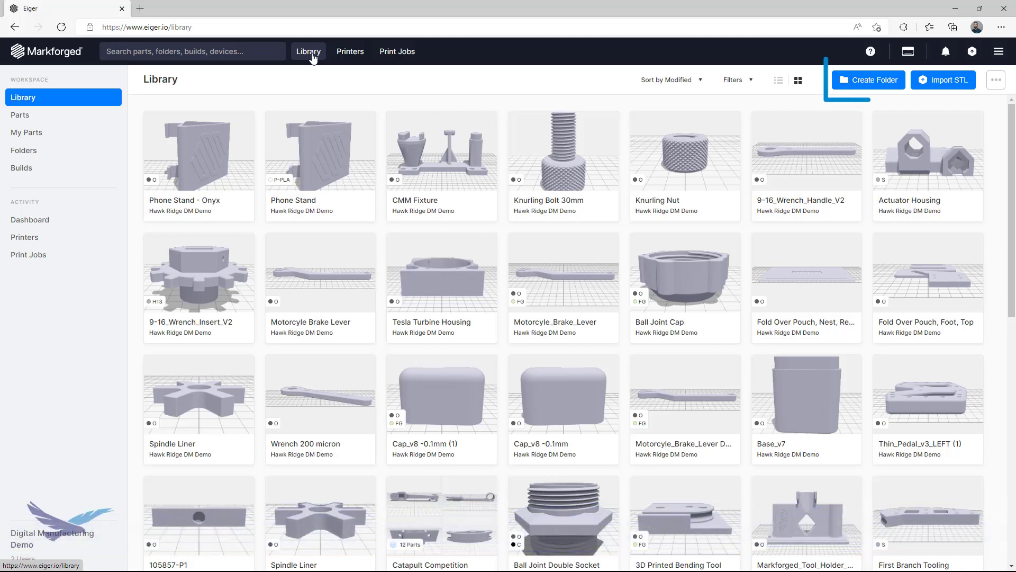
Create a new folder named 'Phone Stand Project'
left_click(882, 83)
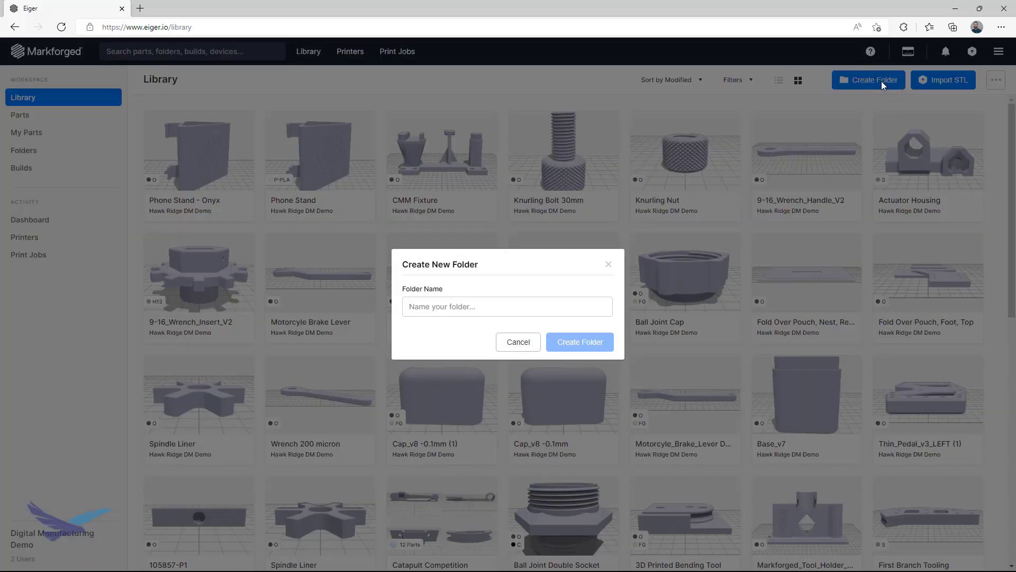
left_click(448, 305)
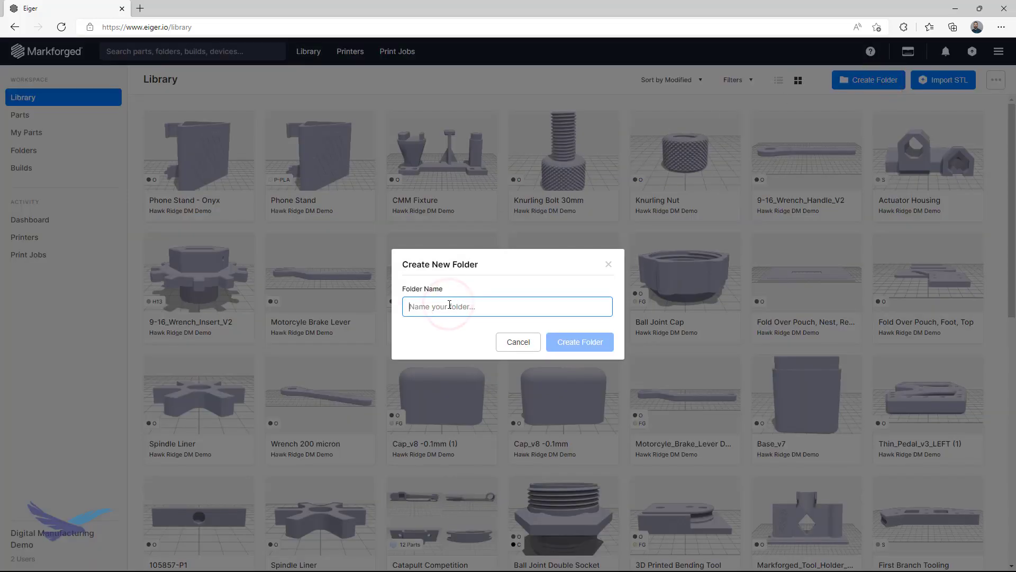
type("Phone Stand Project")
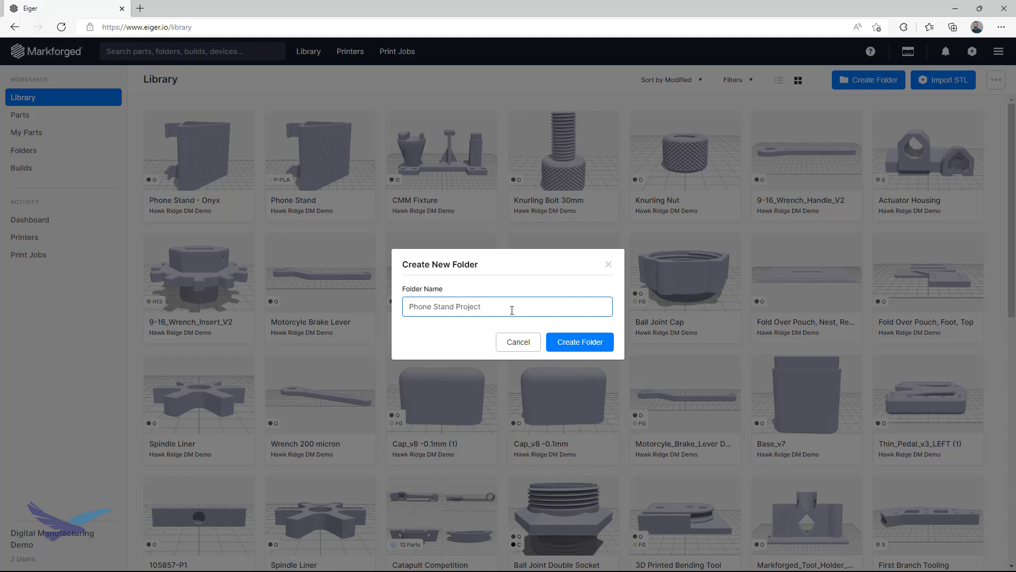
left_click(573, 344)
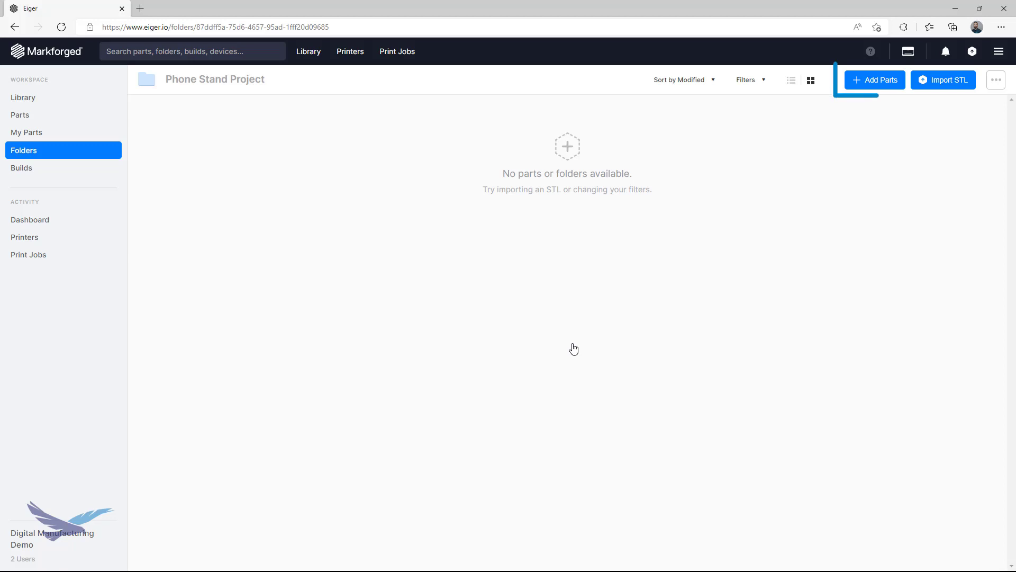
Add the Phone Stand and Phone Stand - Onyx parts to the folder
left_click(883, 80)
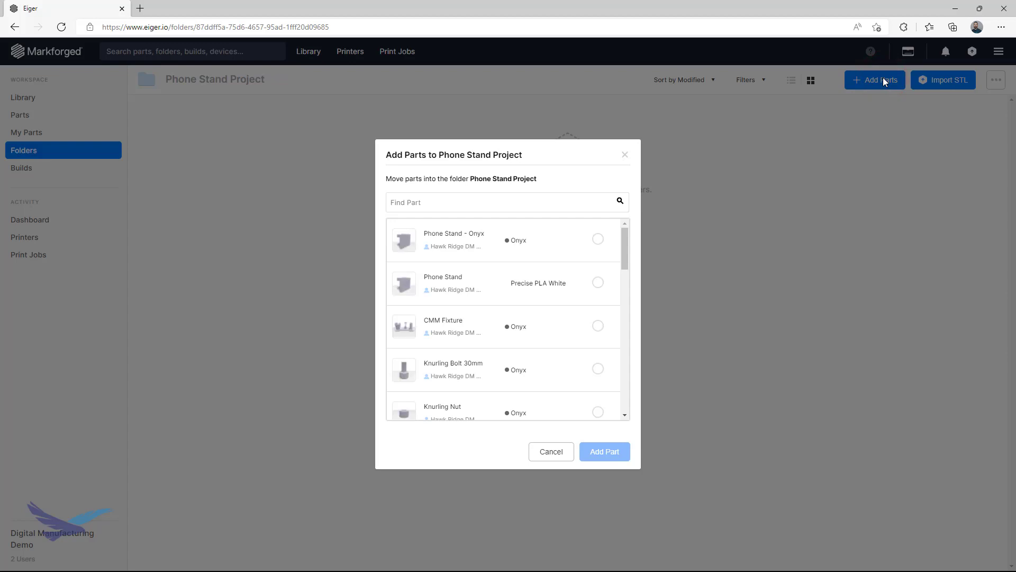
left_click(600, 239)
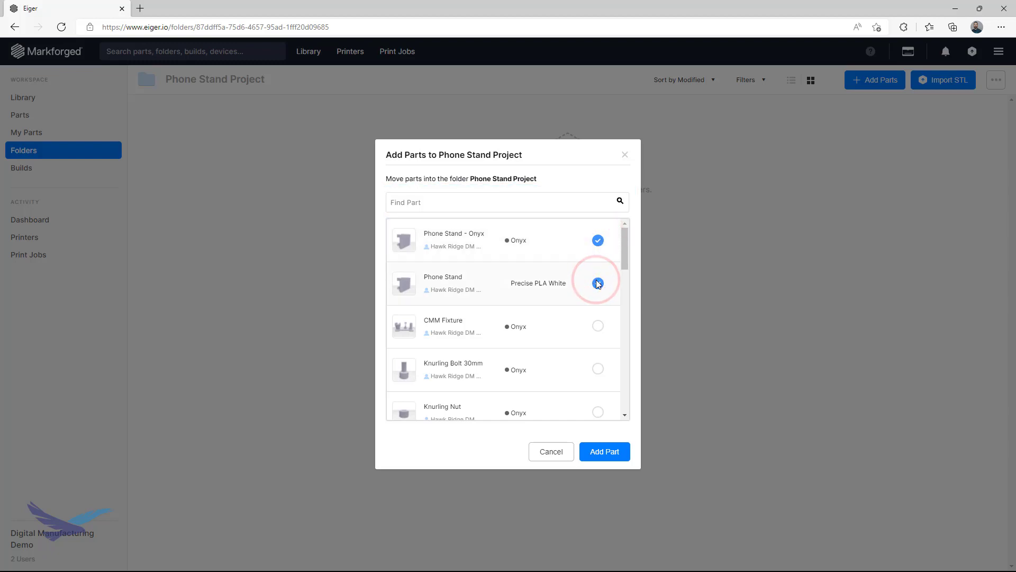
left_click(608, 451)
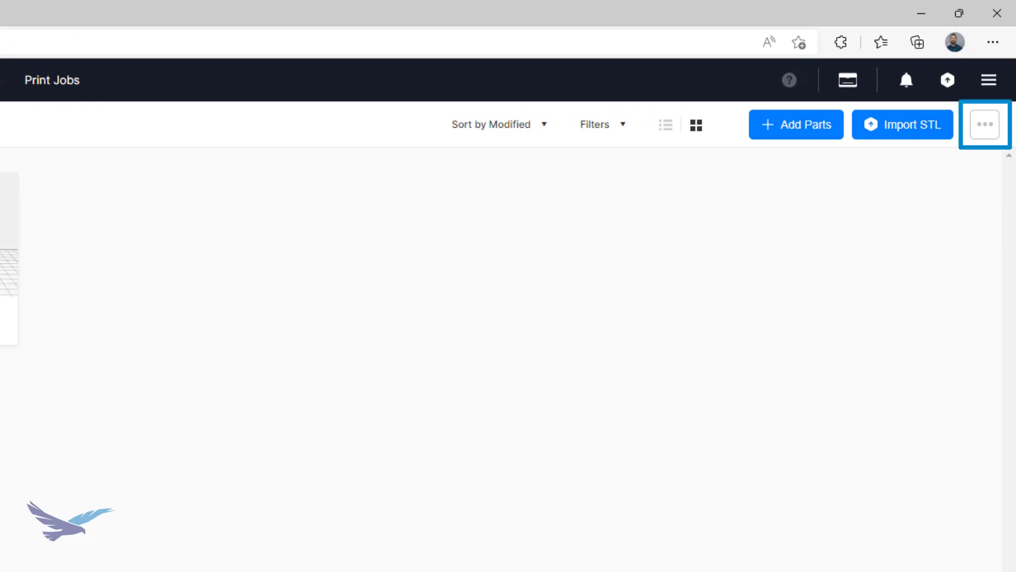
Create a subfolder named 'P-PLA' inside Phone Stand Project
left_click(985, 132)
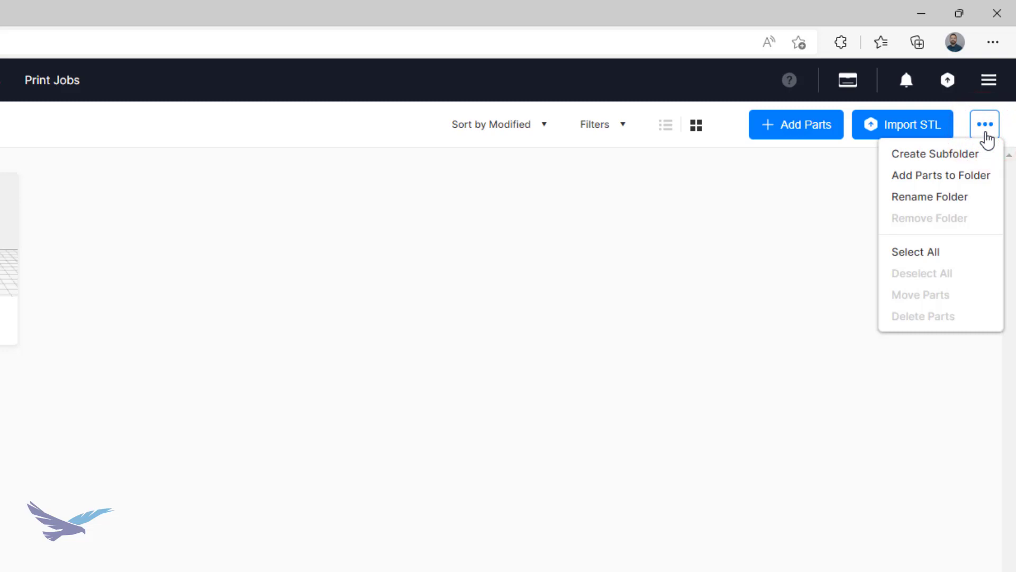
left_click(980, 153)
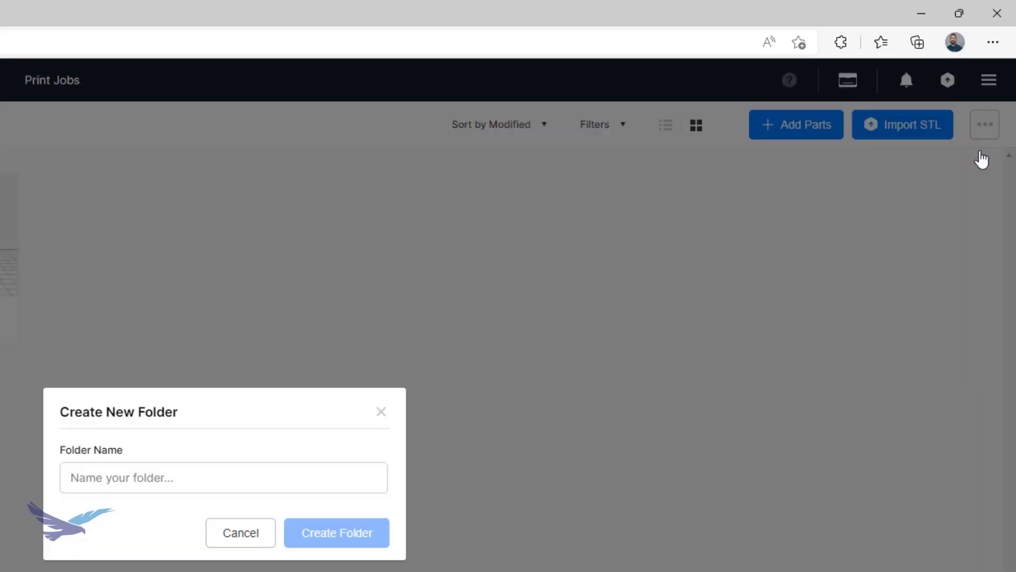
left_click(319, 477)
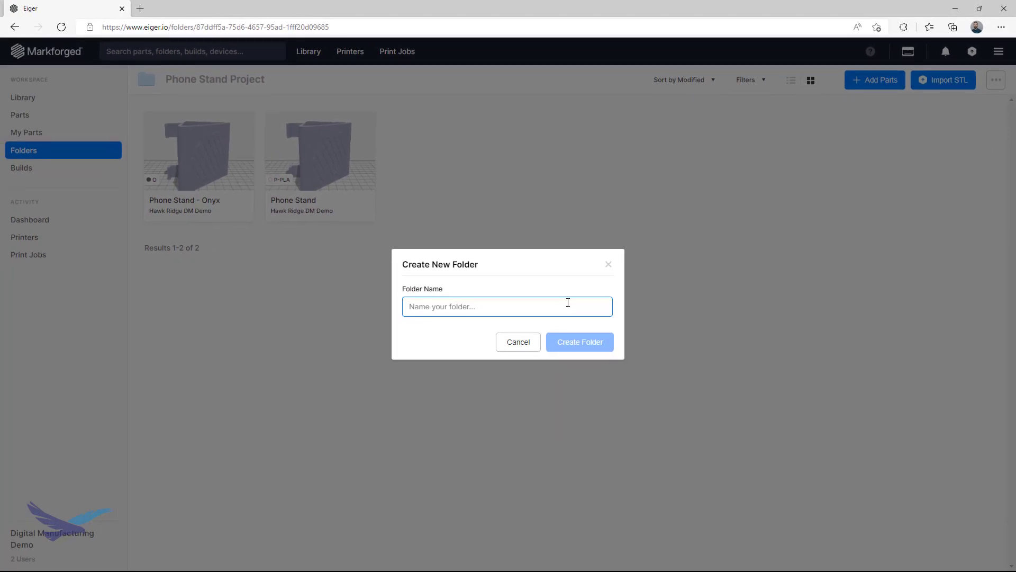
type("P-PLA")
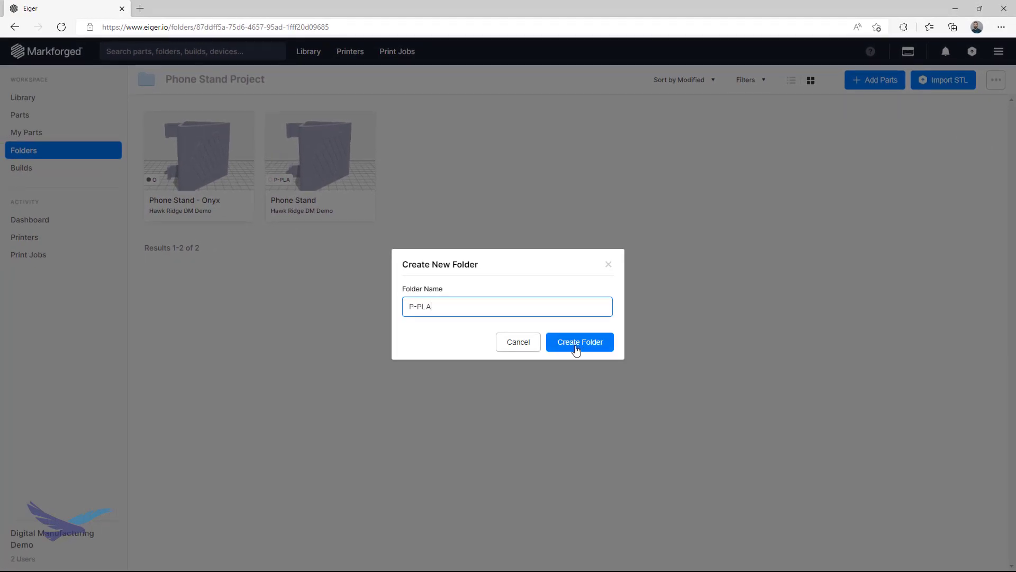
left_click(576, 343)
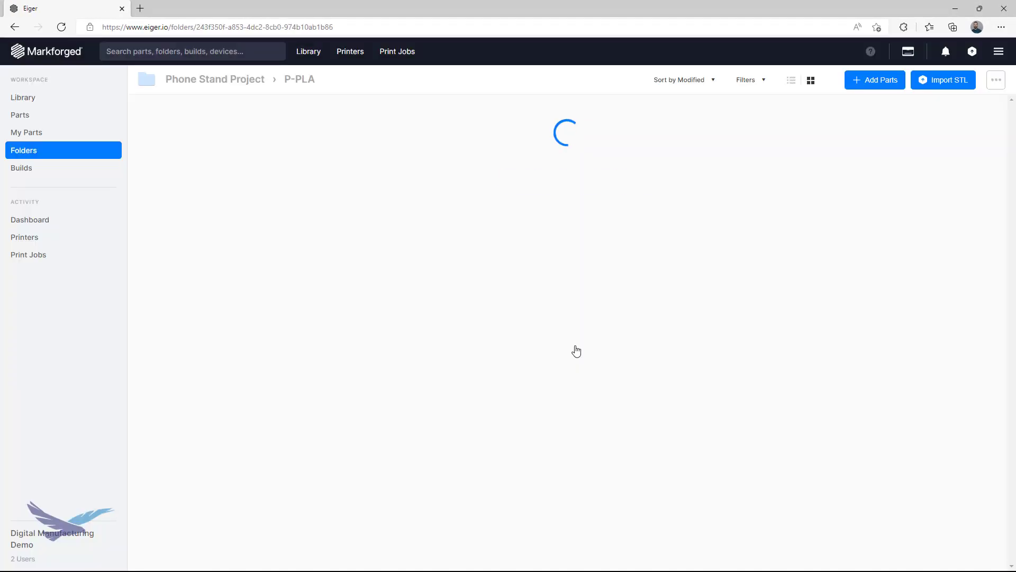
Add the Phone Stand part to the P-PLA folder
left_click(875, 82)
left_click(598, 298)
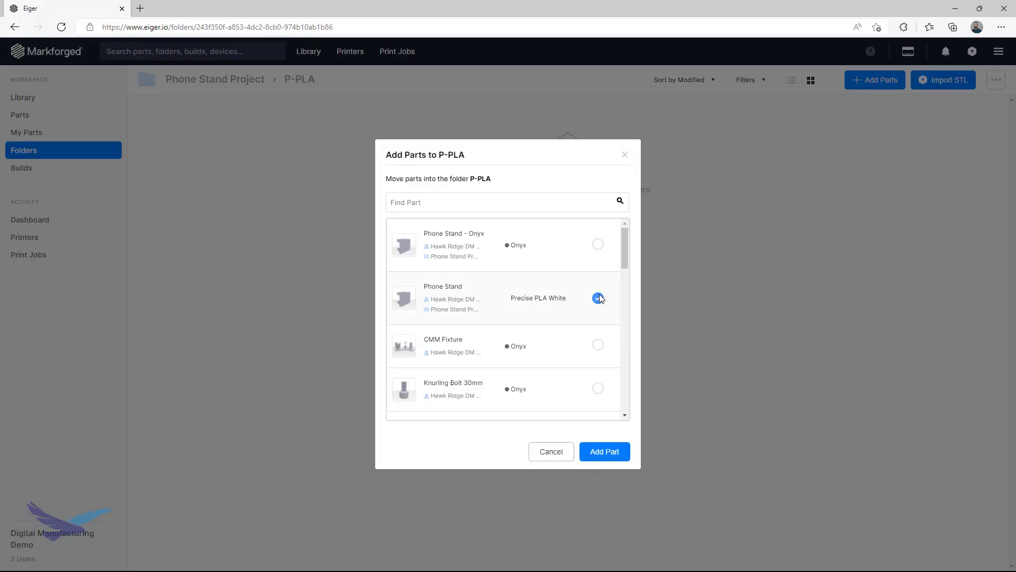
left_click(600, 456)
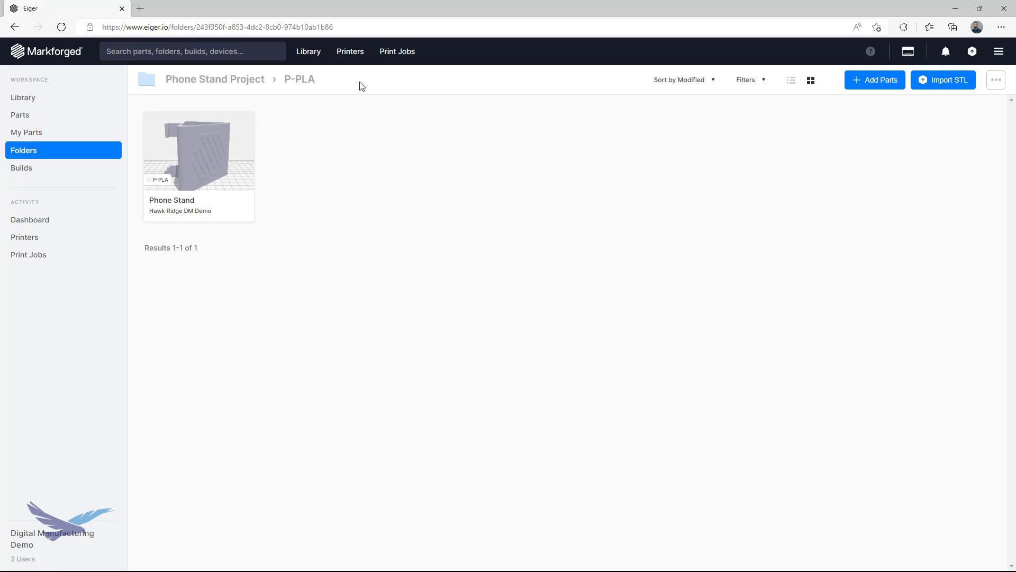
Return to the Library and select CMM Fixture, Knurling Bolt 30mm and Knurling Nut
left_click(313, 58)
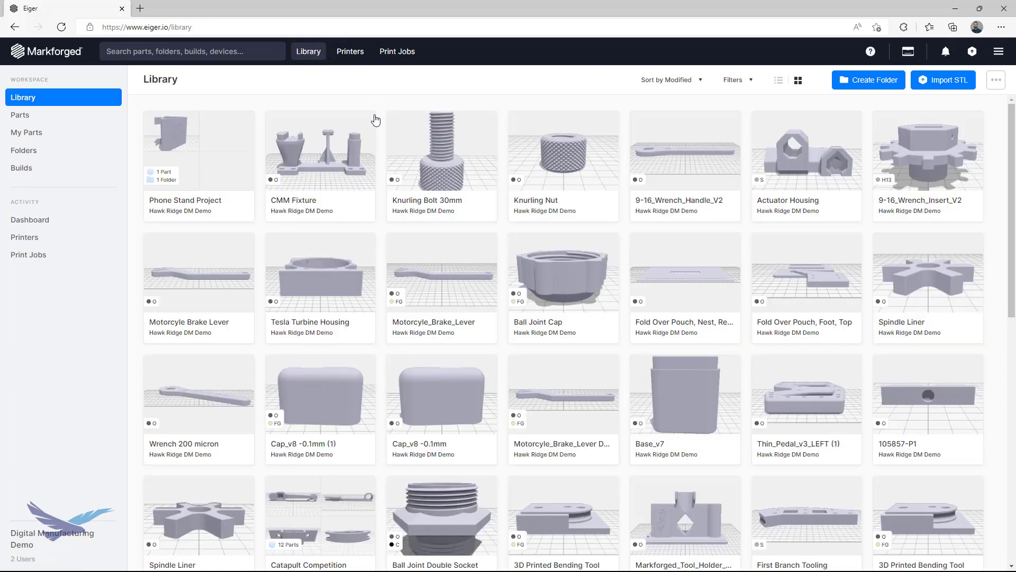
left_click(365, 121)
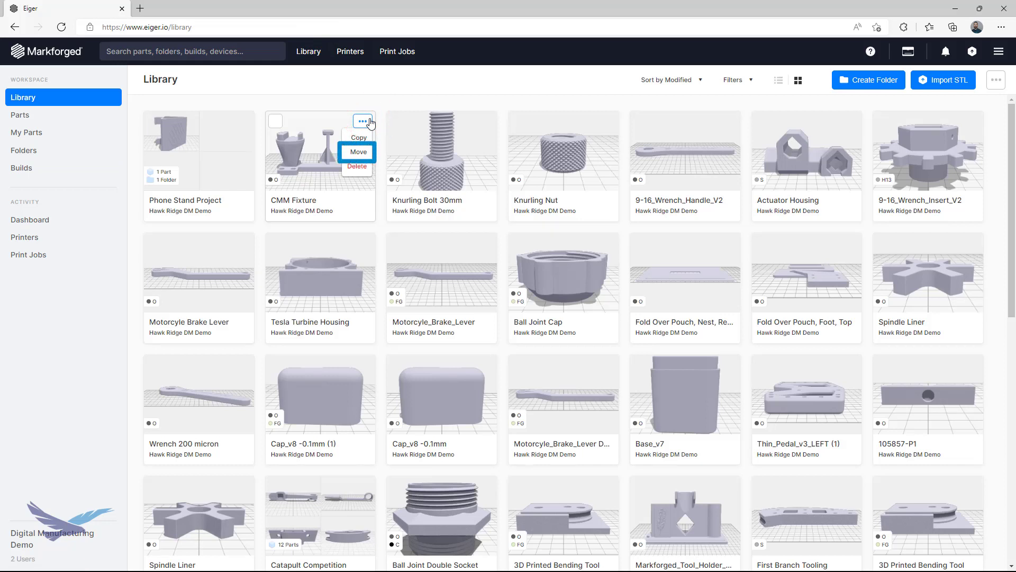
left_click(370, 122)
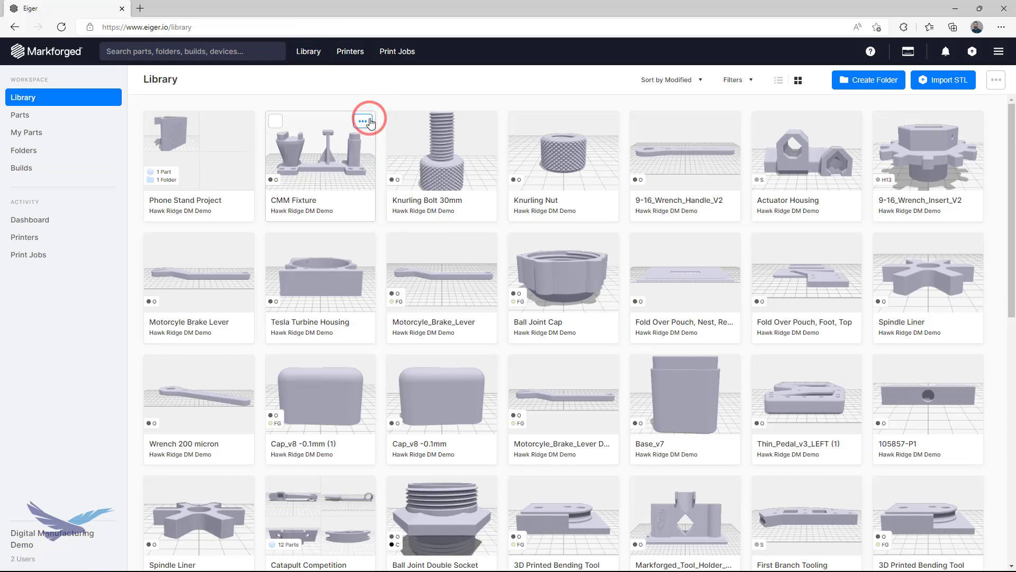
left_click(275, 121)
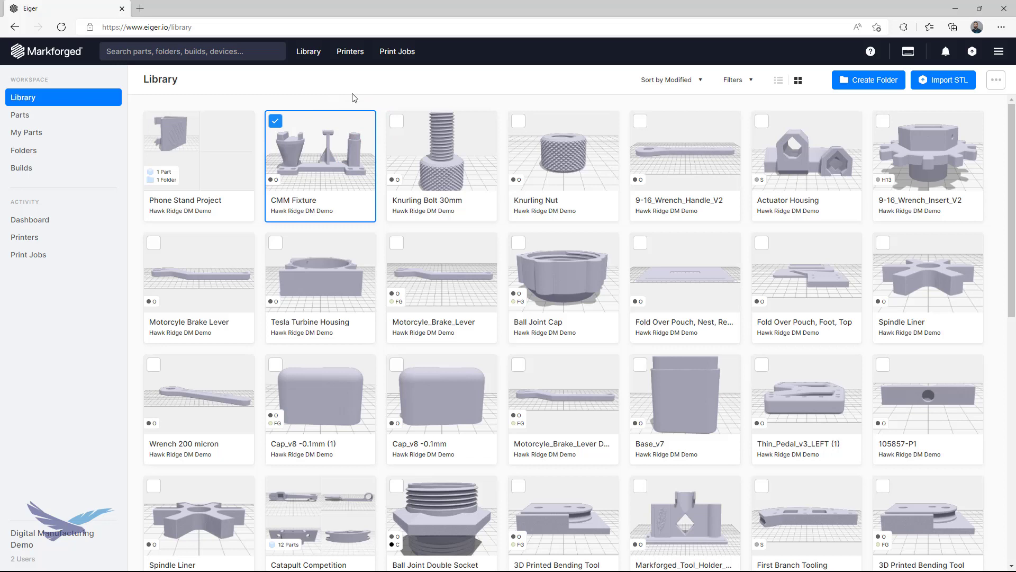
left_click(396, 121)
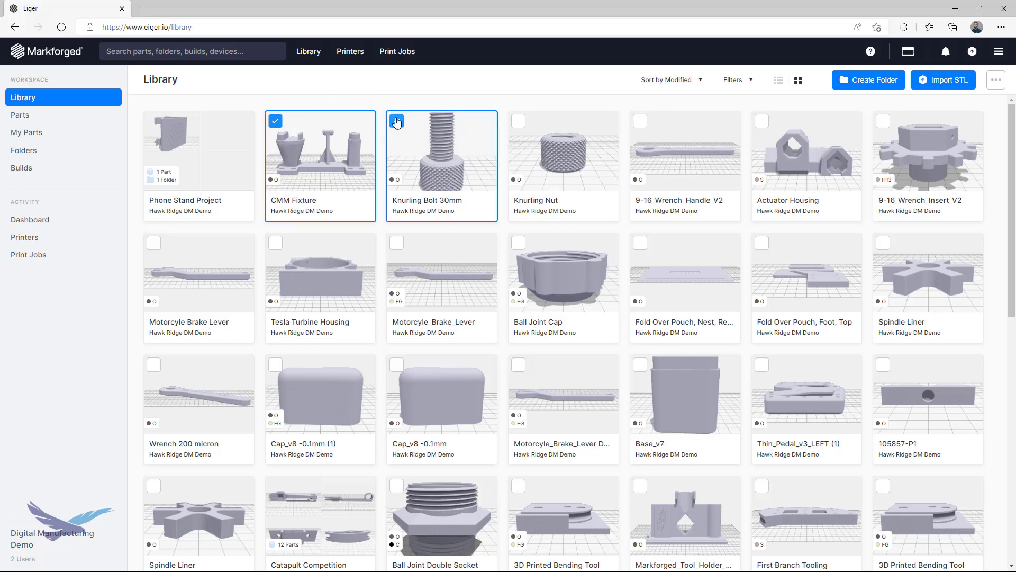
left_click(519, 121)
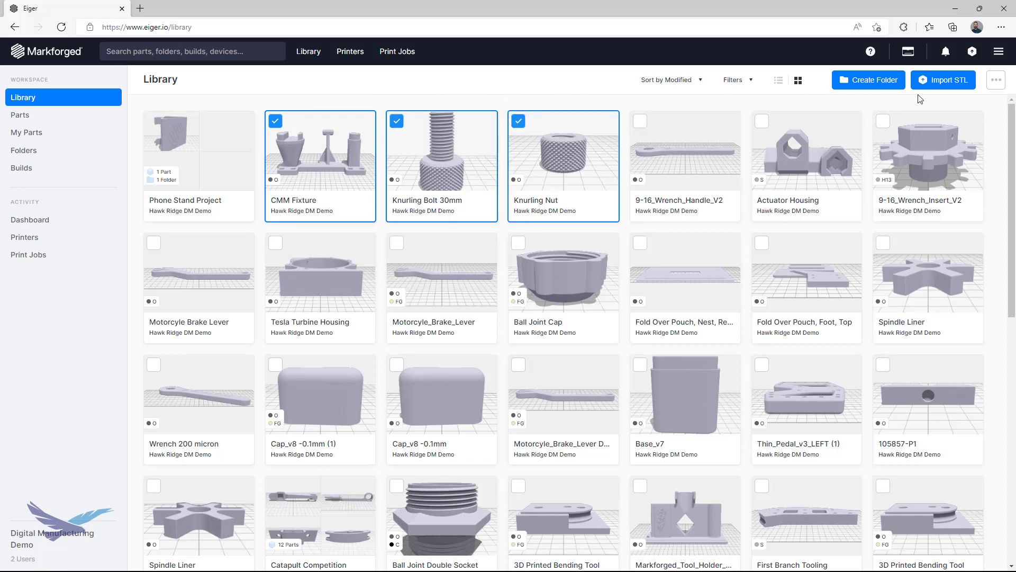
Browse the Move Parts destinations, cancel without moving, and deselect all three parts
left_click(1002, 84)
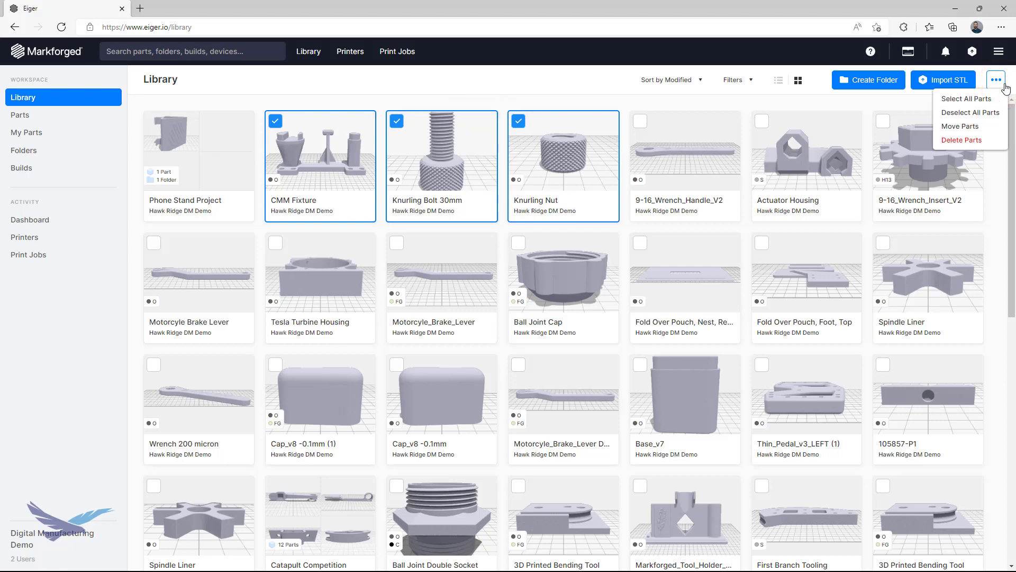
left_click(970, 127)
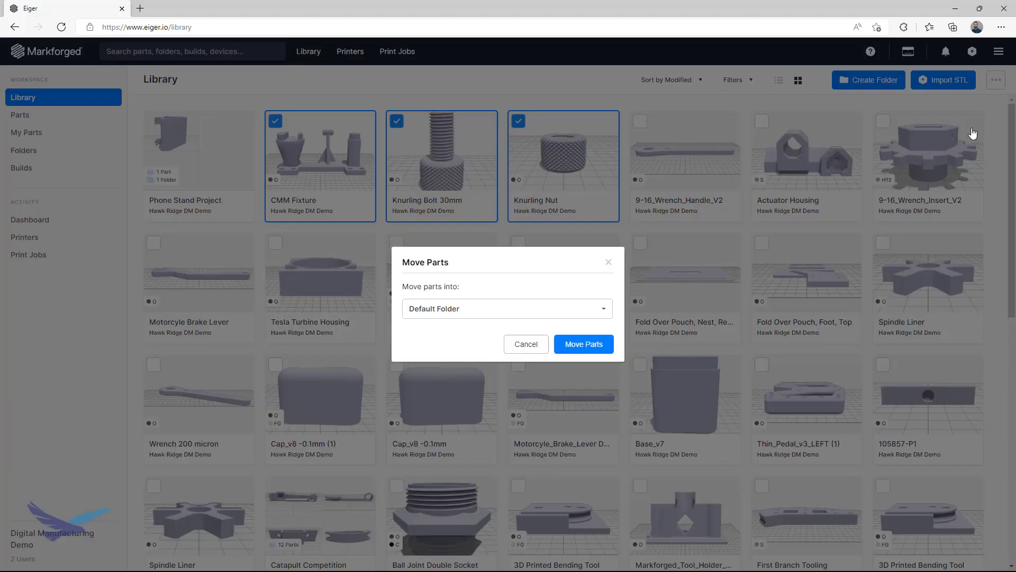
left_click(501, 309)
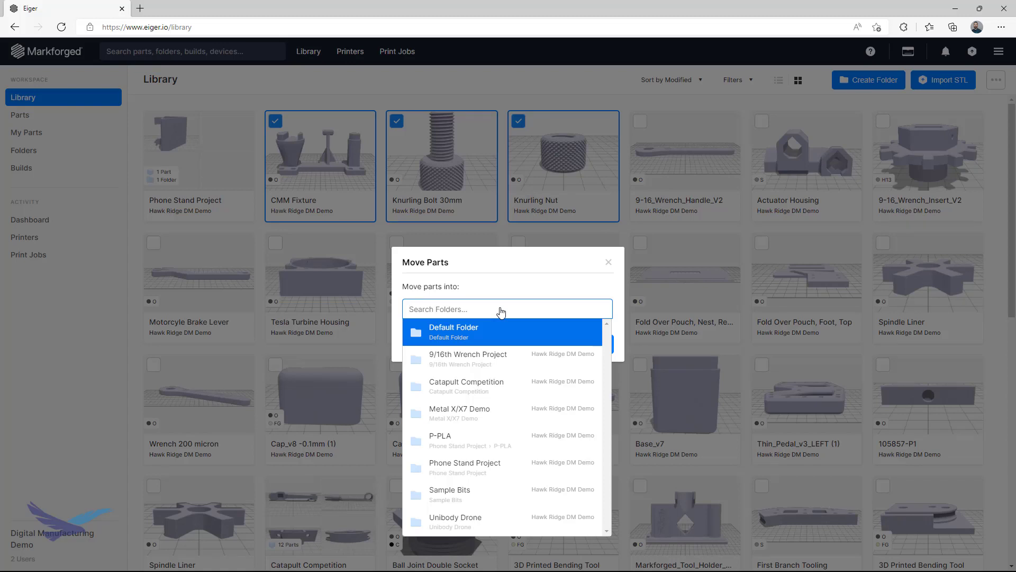
left_click(608, 262)
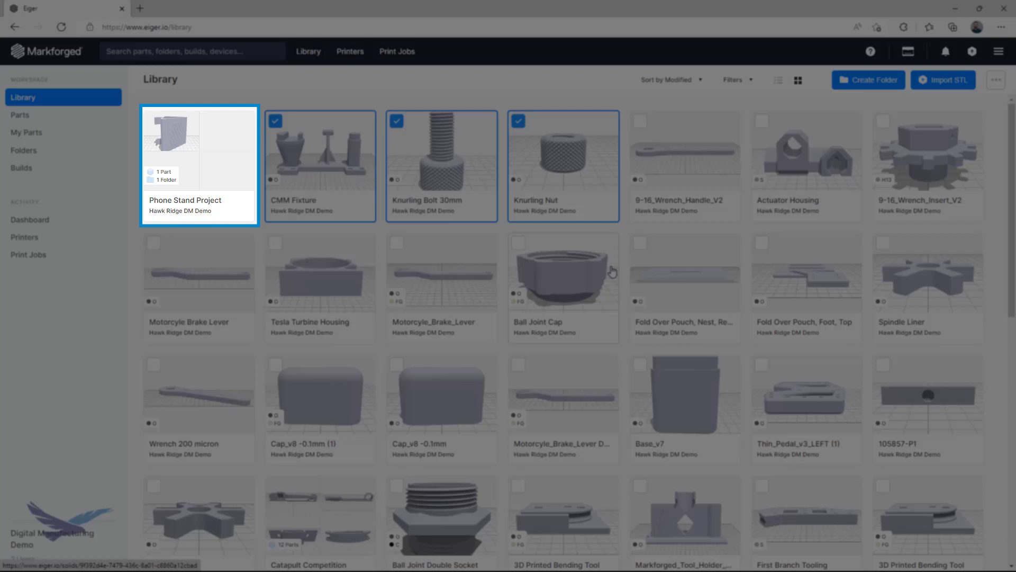
left_click(518, 122)
left_click(398, 123)
left_click(276, 124)
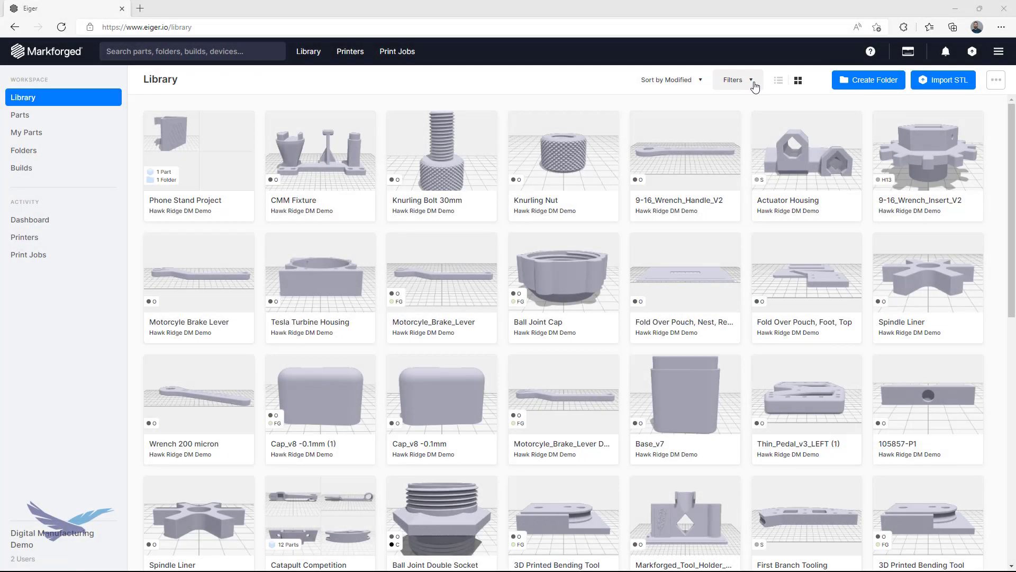
Open and close the Filters box, then open the CMM Fixture part
left_click(753, 83)
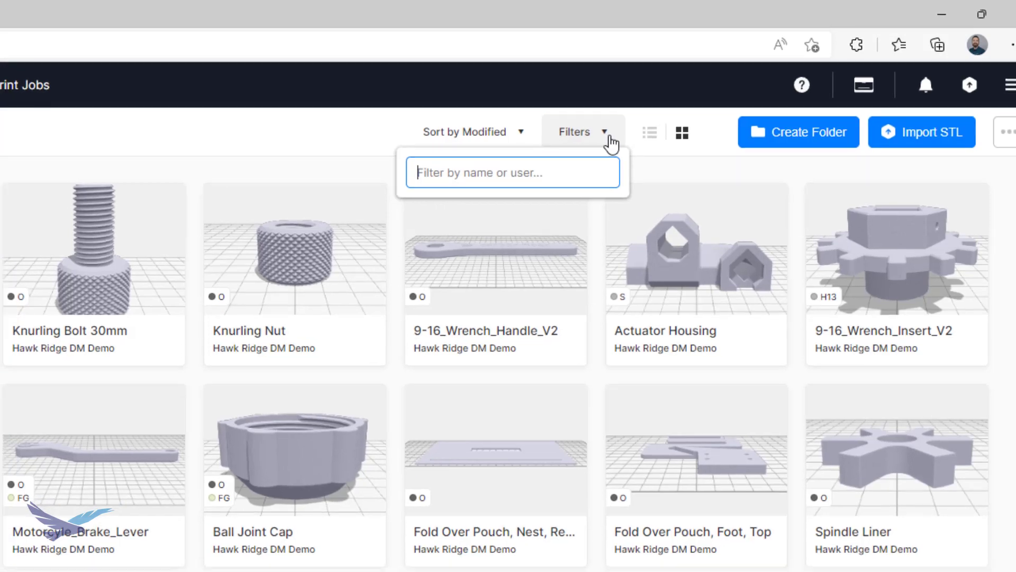
left_click(603, 138)
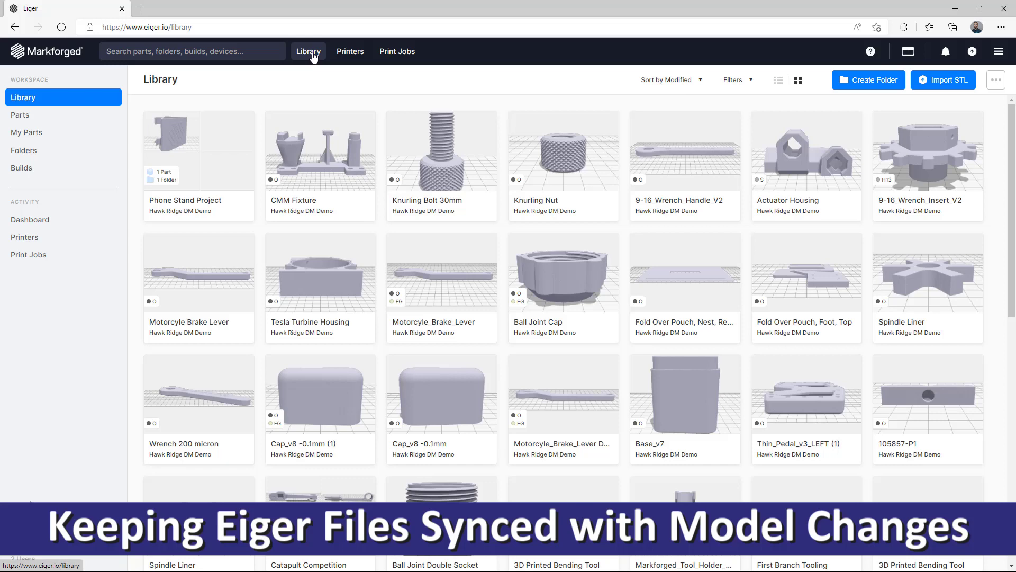
left_click(329, 152)
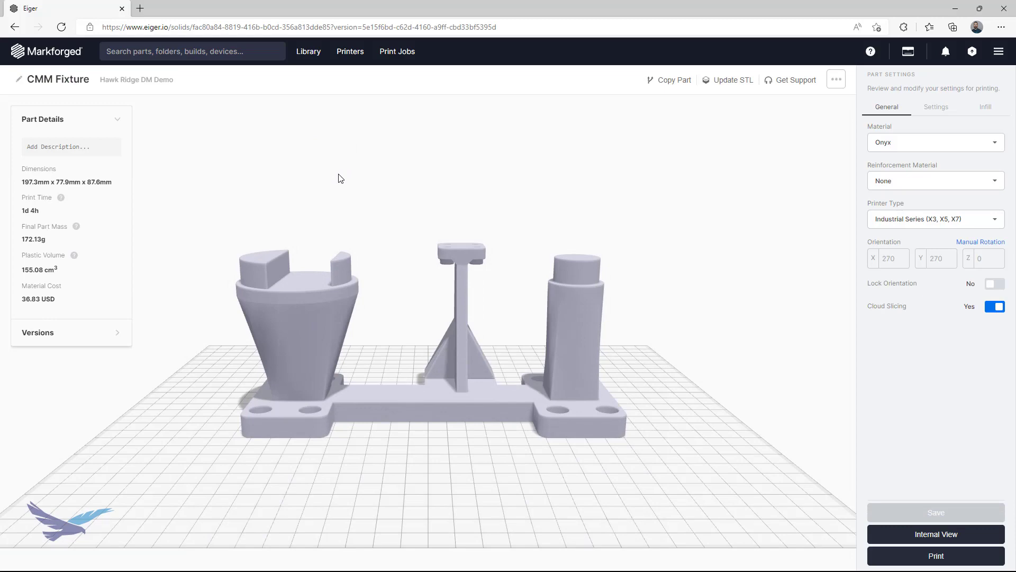
left_click_drag(340, 179, 338, 148)
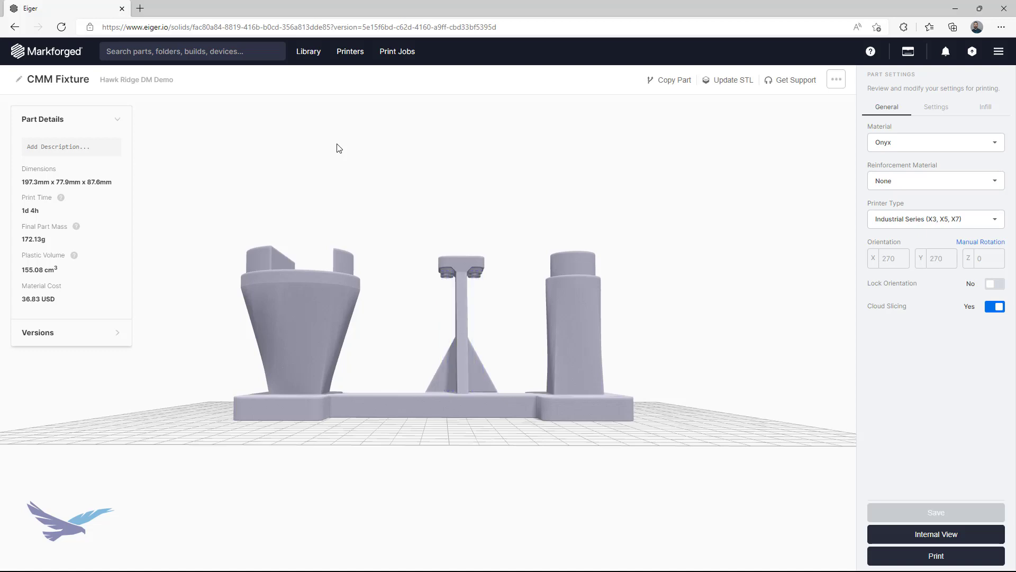
left_click_drag(337, 147, 368, 192)
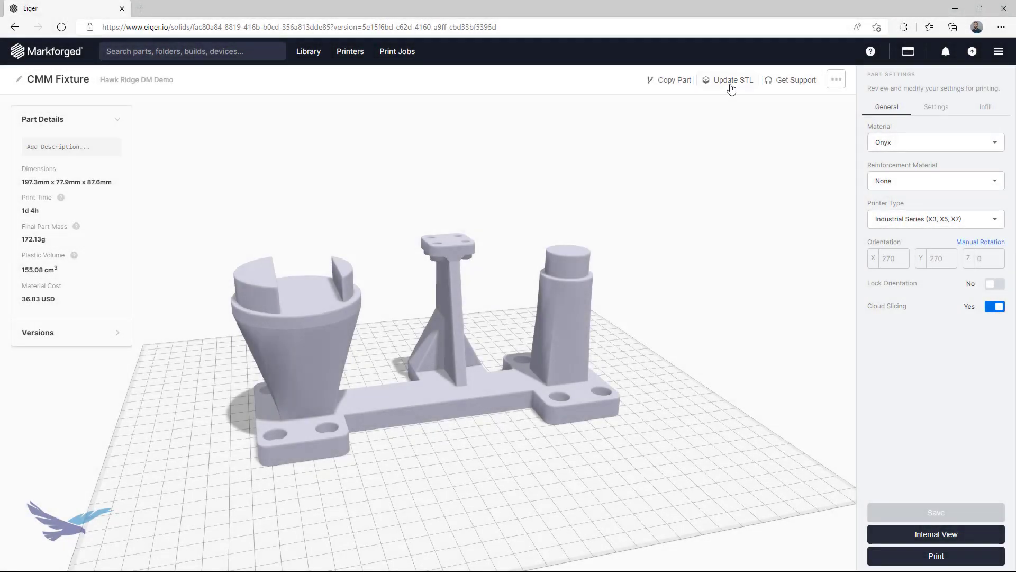
Upload CMM Fixture.stl as the new geometry, rotate it upright to 90/90/0, and save
left_click(732, 84)
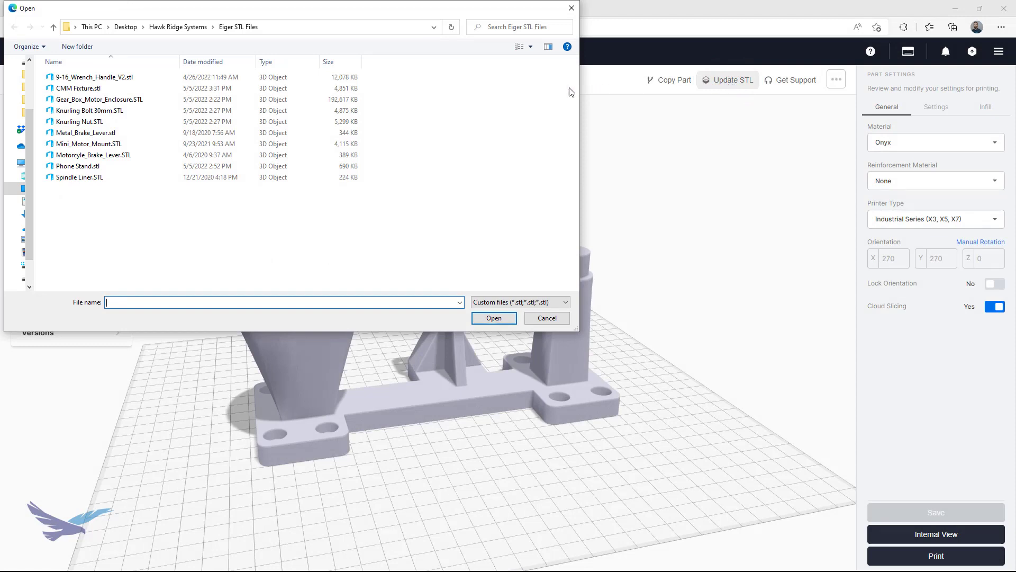
double_click(355, 90)
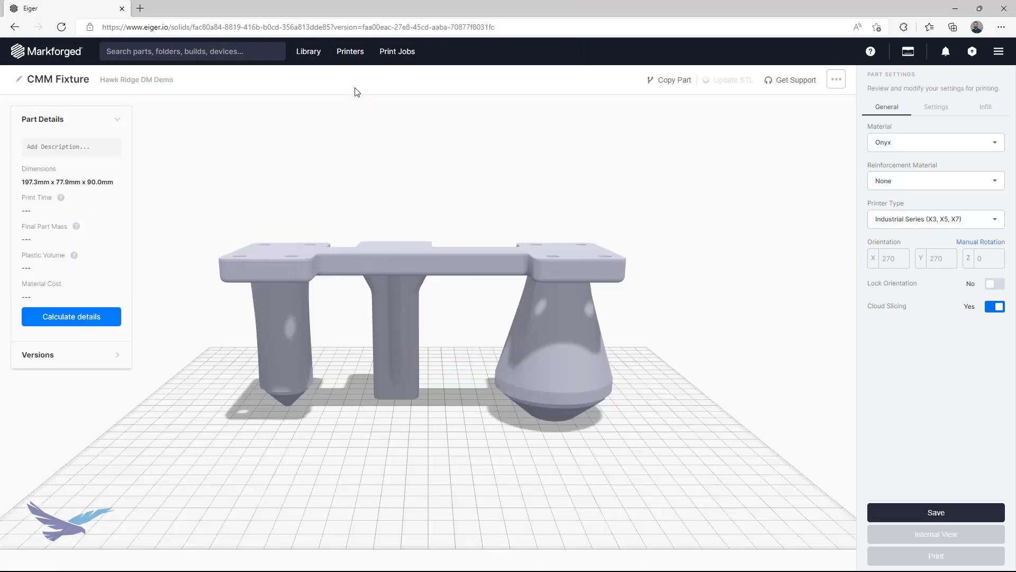
left_click(381, 205)
left_click(980, 242)
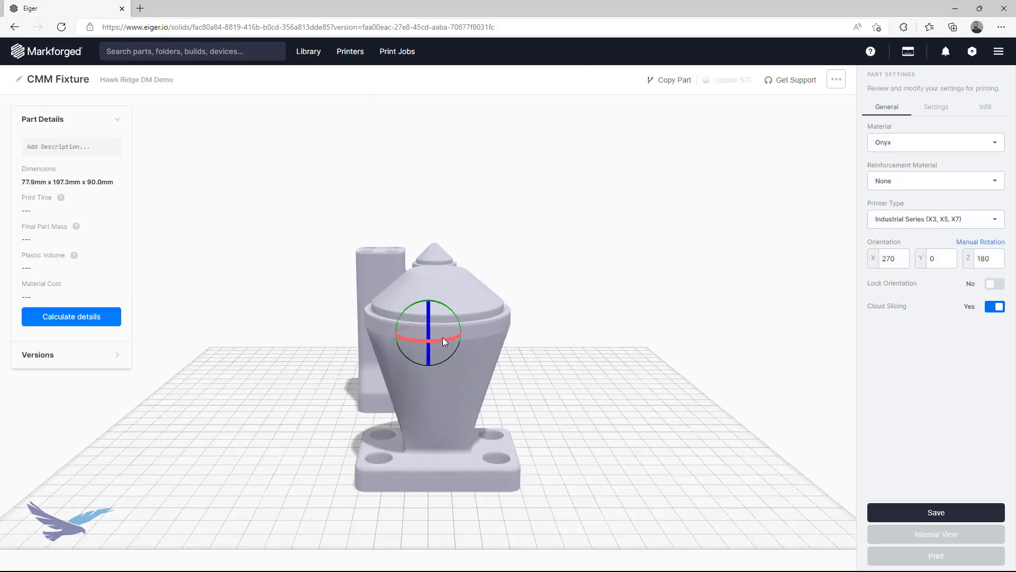
left_click(442, 338)
left_click(935, 513)
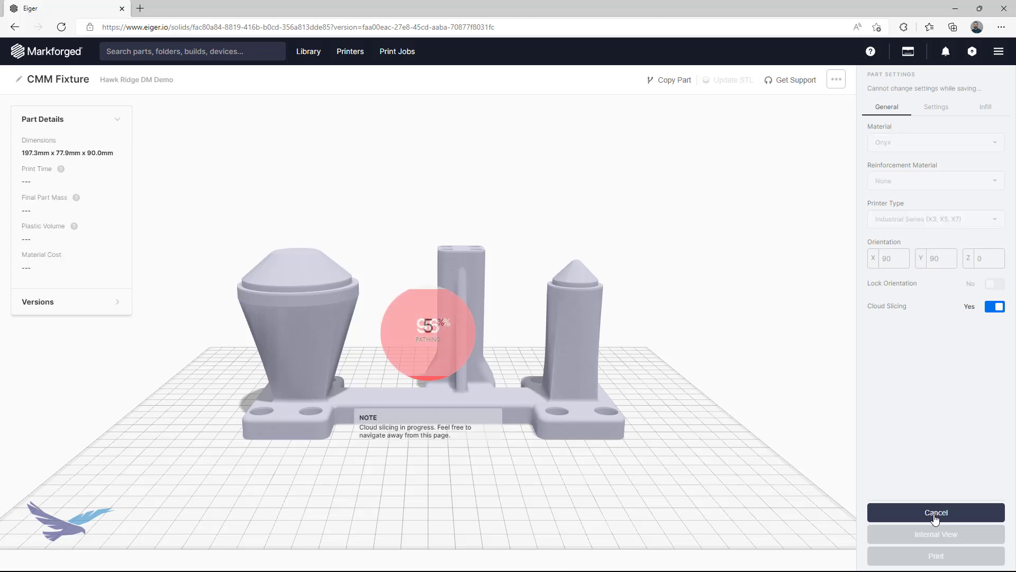
left_click_drag(828, 508, 480, 479)
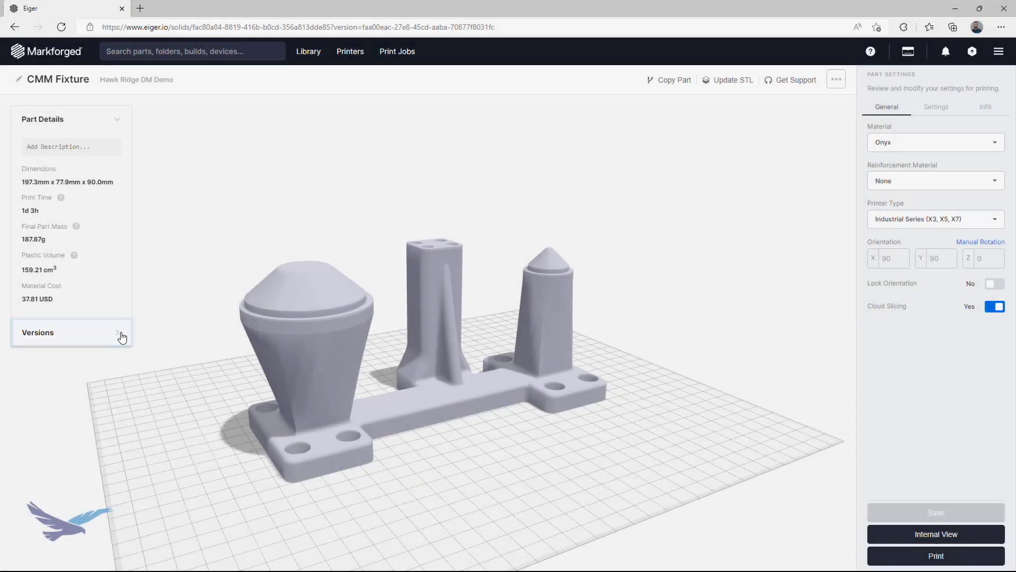
Revert the CMM Fixture to v.3 from its version history, then go back to the Library
left_click(118, 335)
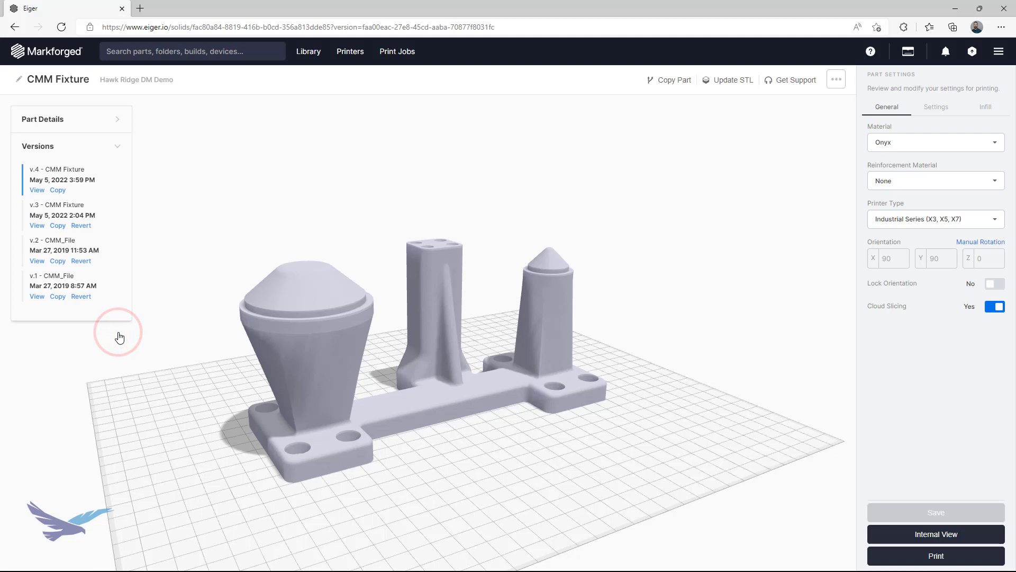
left_click(81, 225)
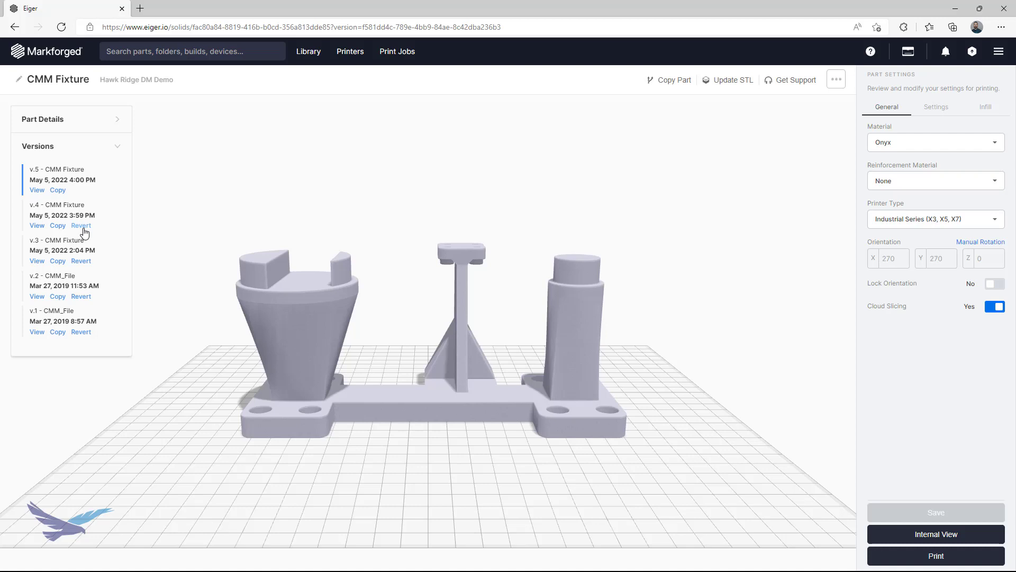
left_click(120, 148)
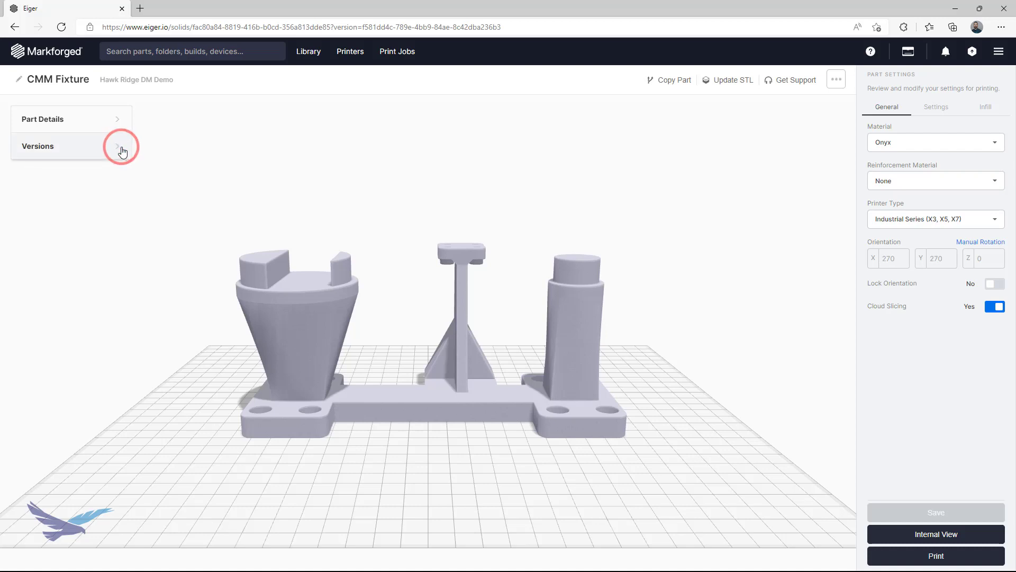
left_click(312, 54)
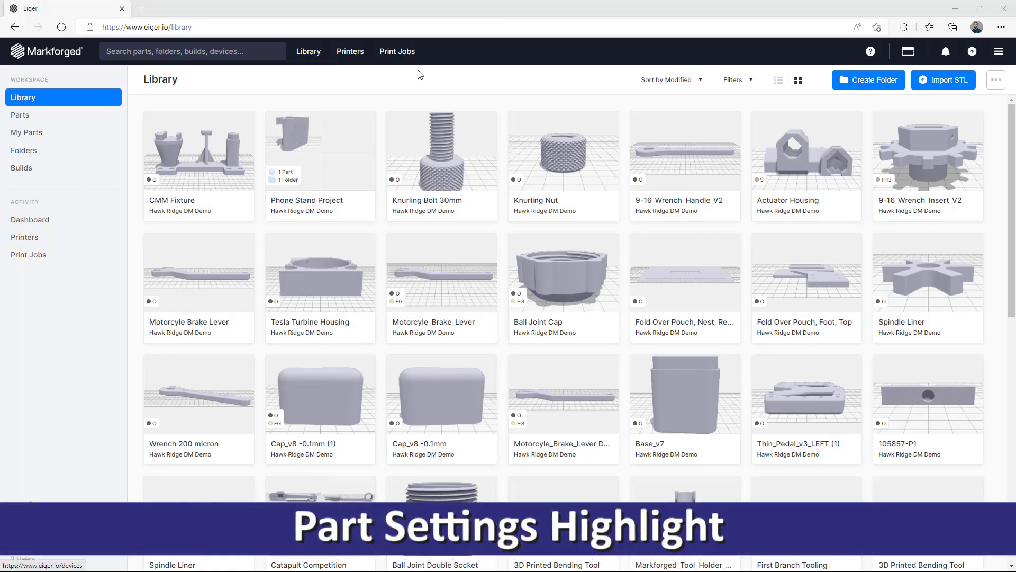
Open 9-16_Wrench_Handle_V2, set Carbon Fiber reinforcement, and show its settings (scale 0.9, supports at 0°)
left_click(694, 146)
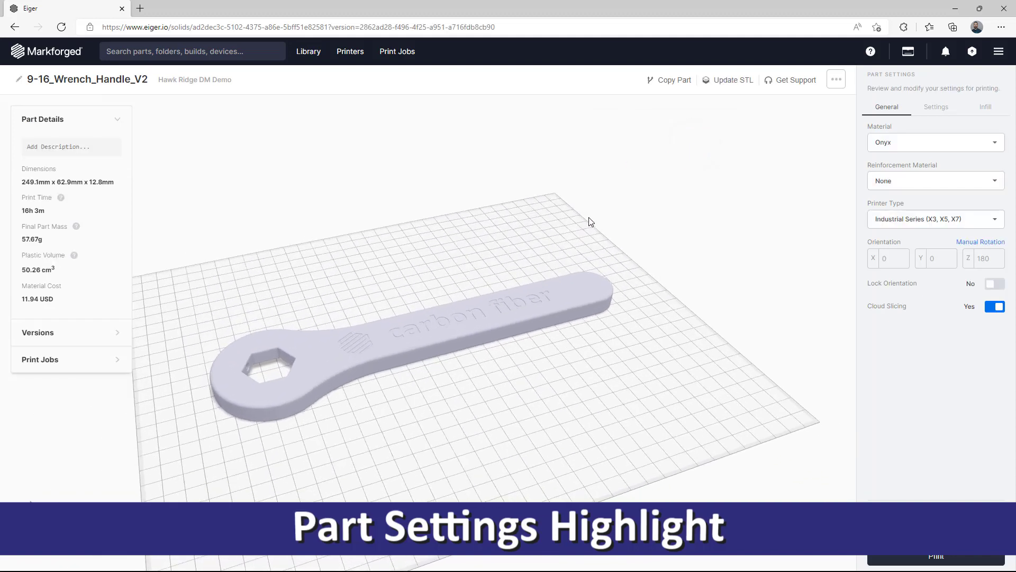
left_click(999, 185)
left_click(896, 233)
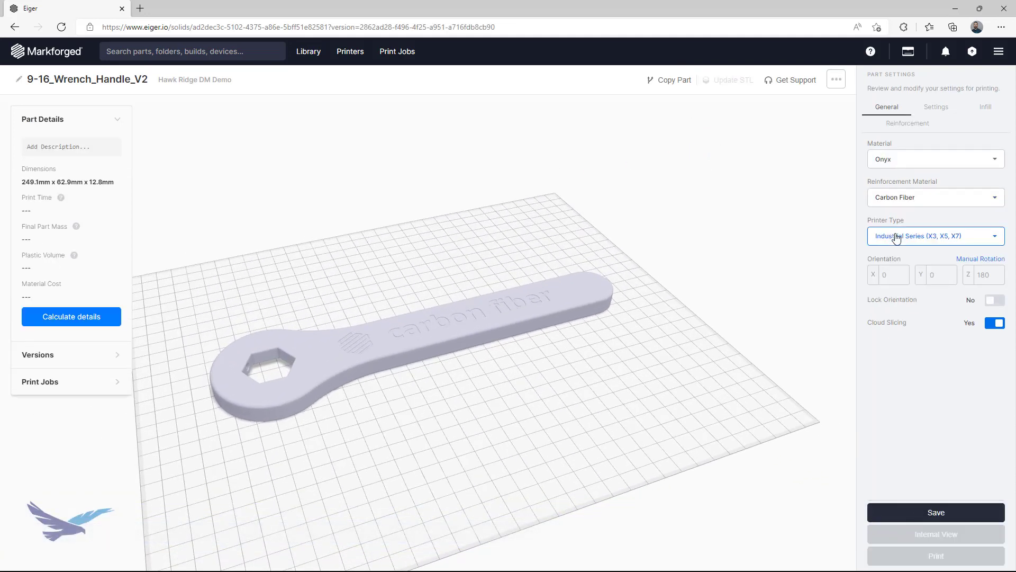
left_click(933, 108)
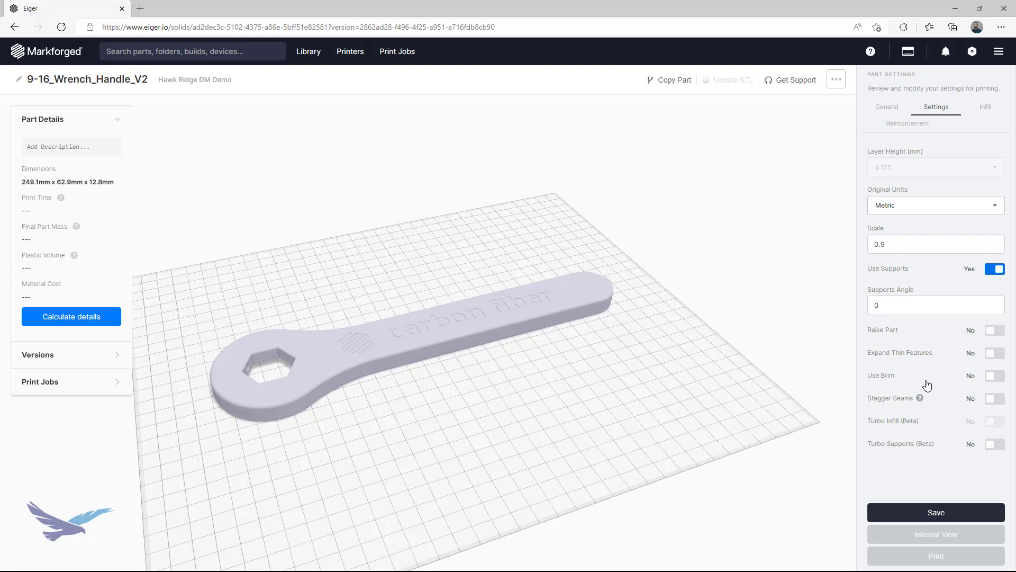
Lower the handle's Total Fiber Layers to 8 and save, giving an 8h 48m, 29.91 USD estimate
left_click(927, 124)
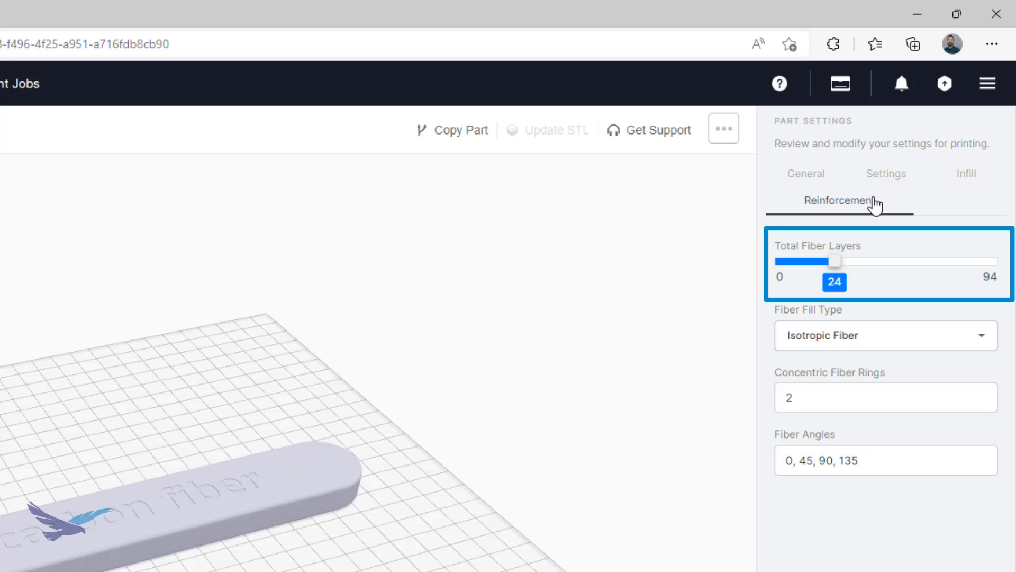
left_click_drag(835, 262, 798, 290)
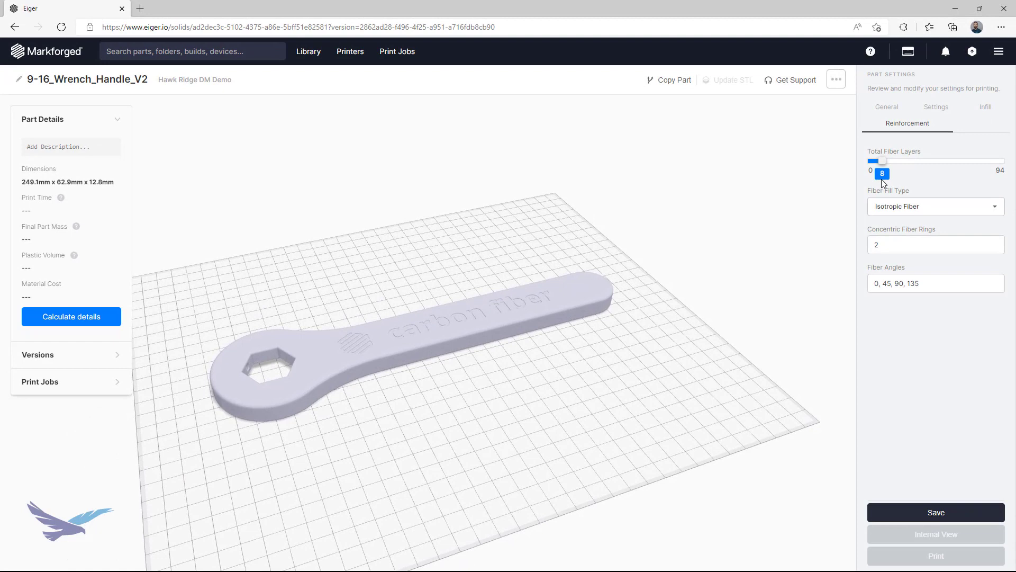
left_click(936, 513)
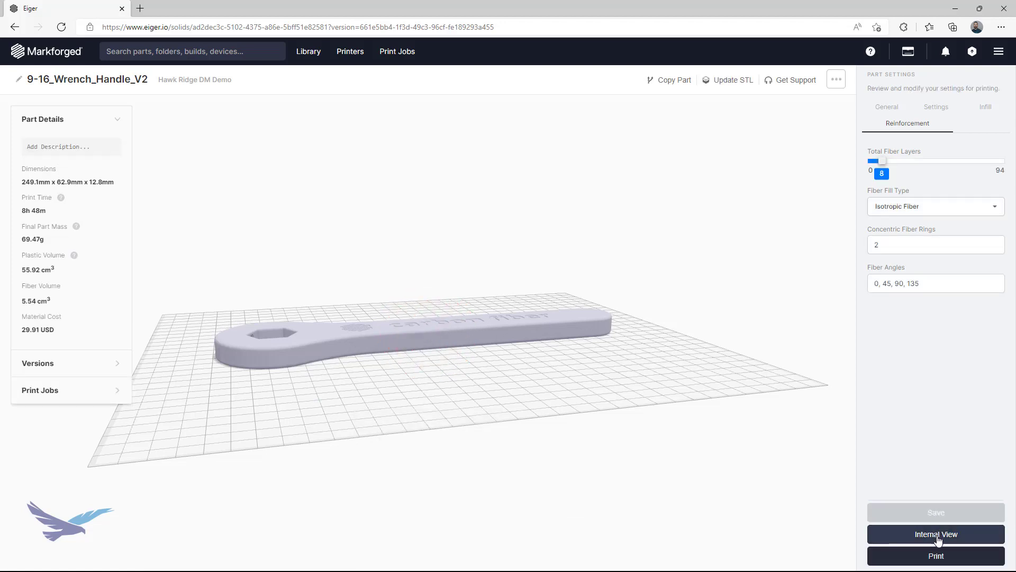
Switch the handle to Internal View and show layer 9 of 102 as a zoomed 2D slice
left_click(937, 536)
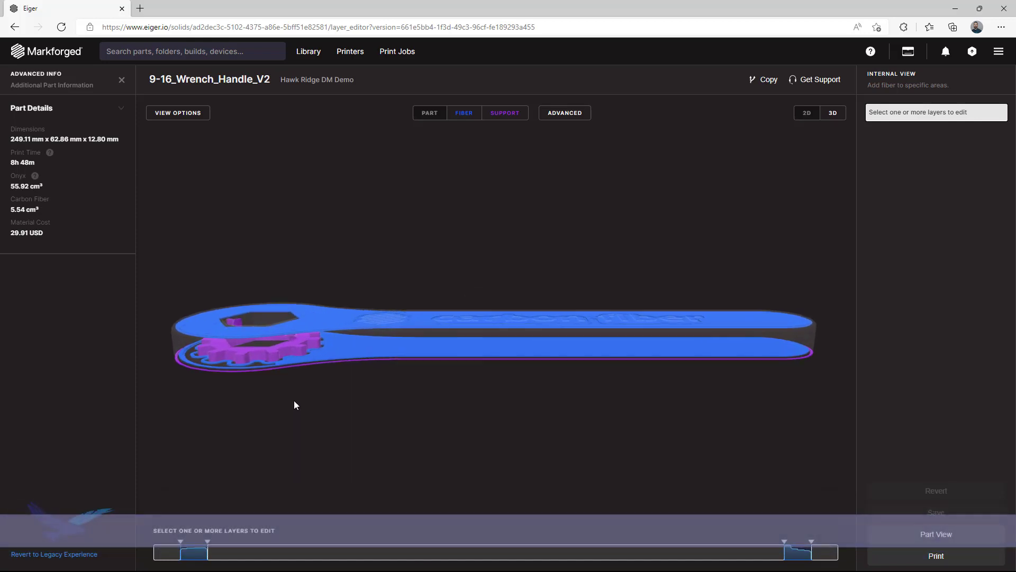
left_click_drag(310, 421, 291, 474)
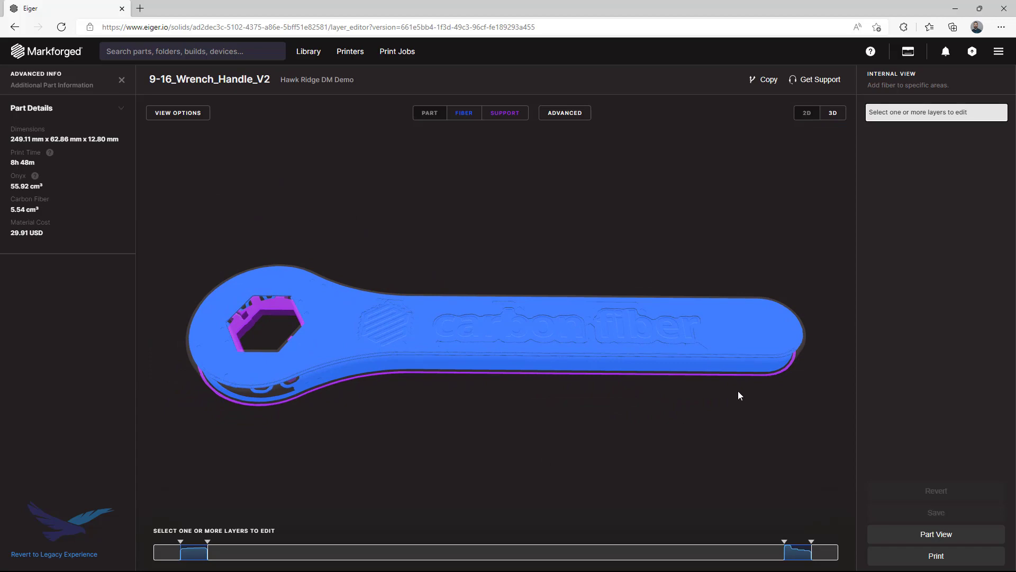
left_click(808, 117)
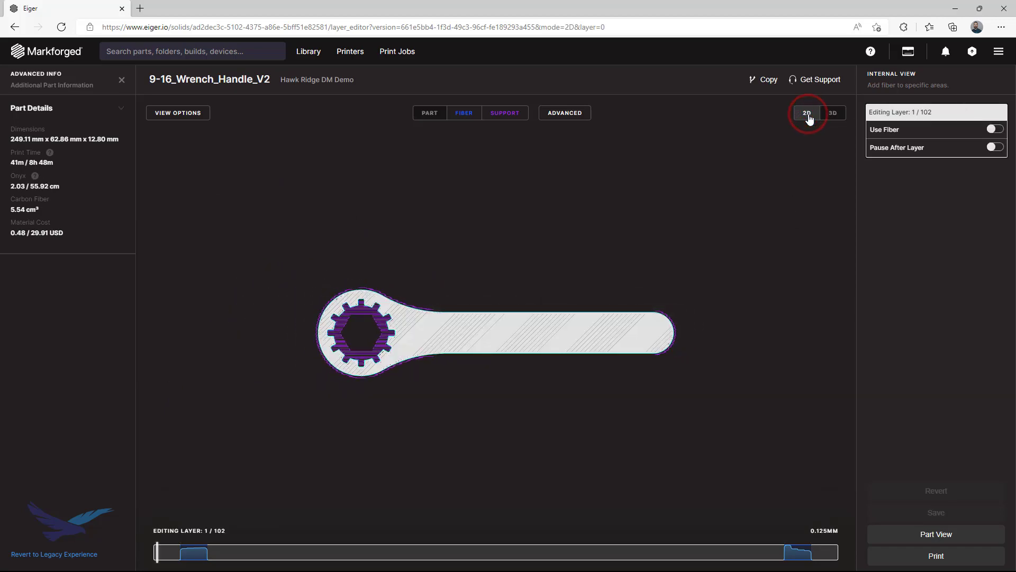
scroll(398, 348, "up", 5)
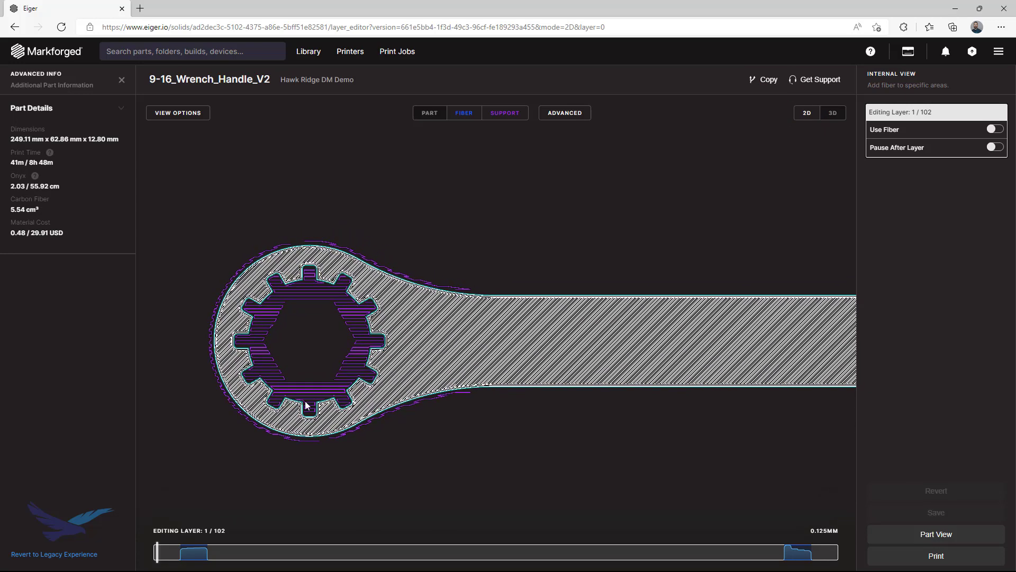
left_click_drag(161, 560, 209, 562)
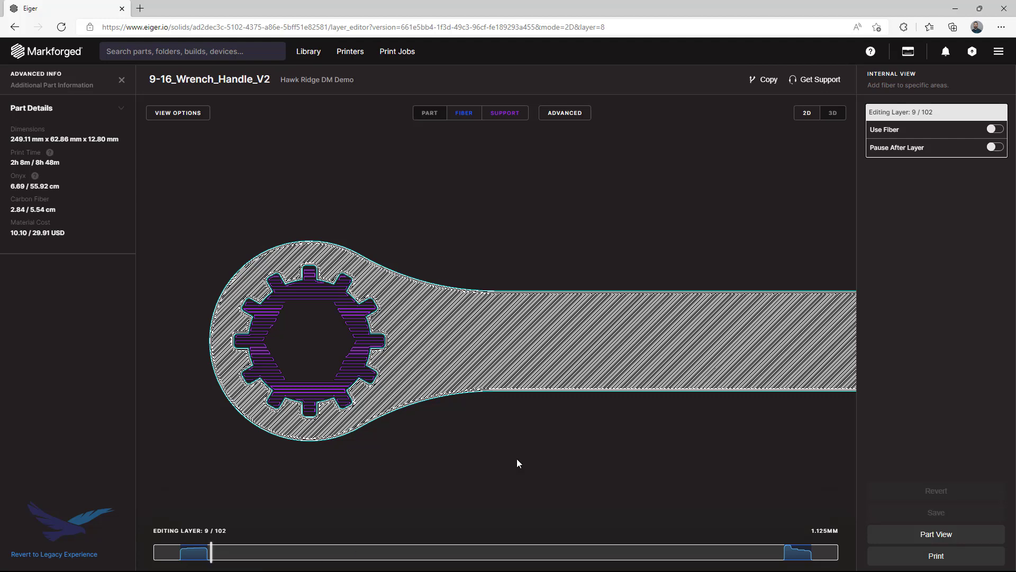
Turn off the Infill and Roof and Floor toolpaths in the ADVANCED display options
left_click(580, 117)
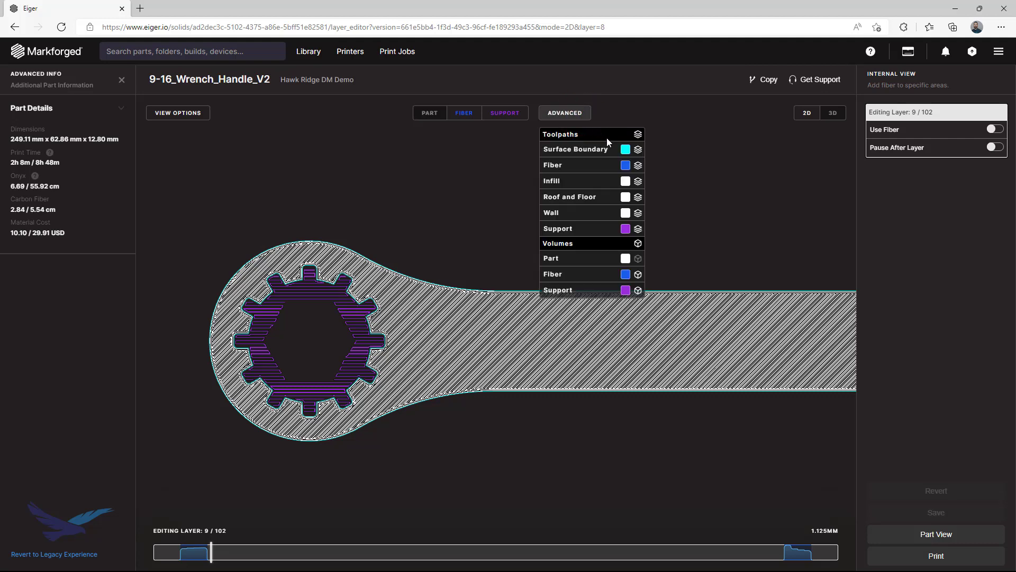
left_click(637, 182)
left_click(639, 197)
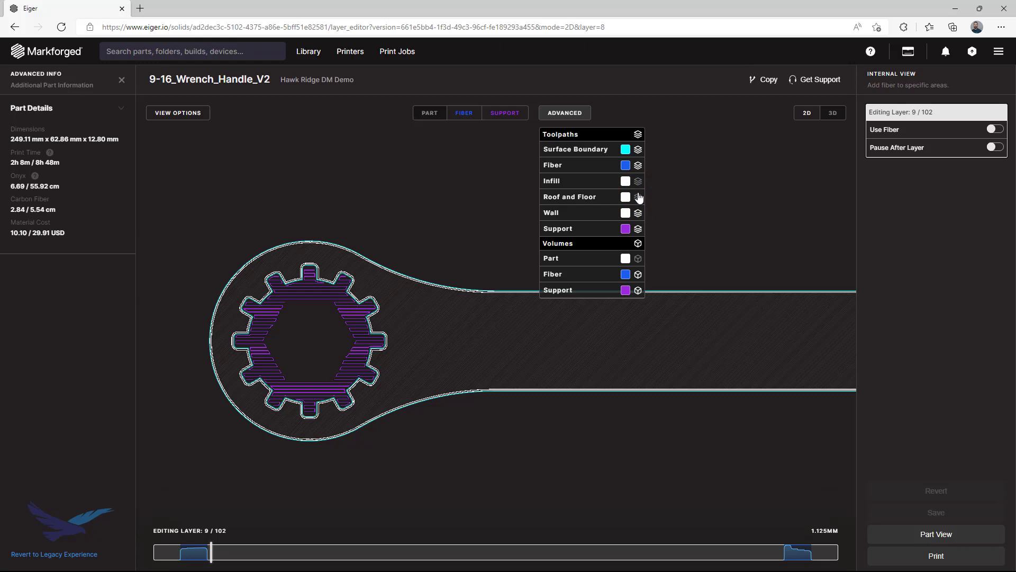
left_click(581, 115)
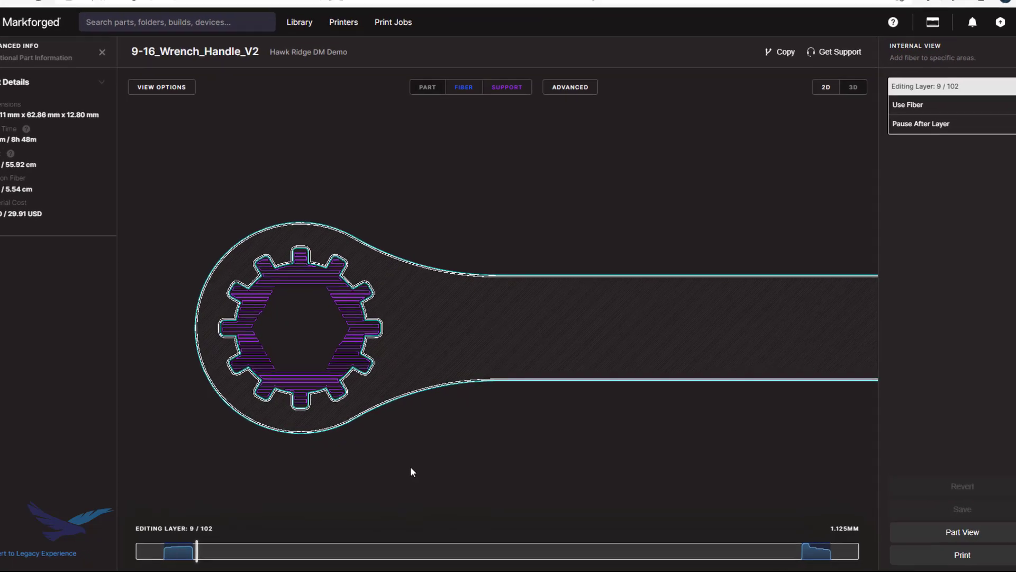
Add fiber on layer 13, then on layer 90 (Isotropic, 45°, 2 concentric rings)
key("Right")
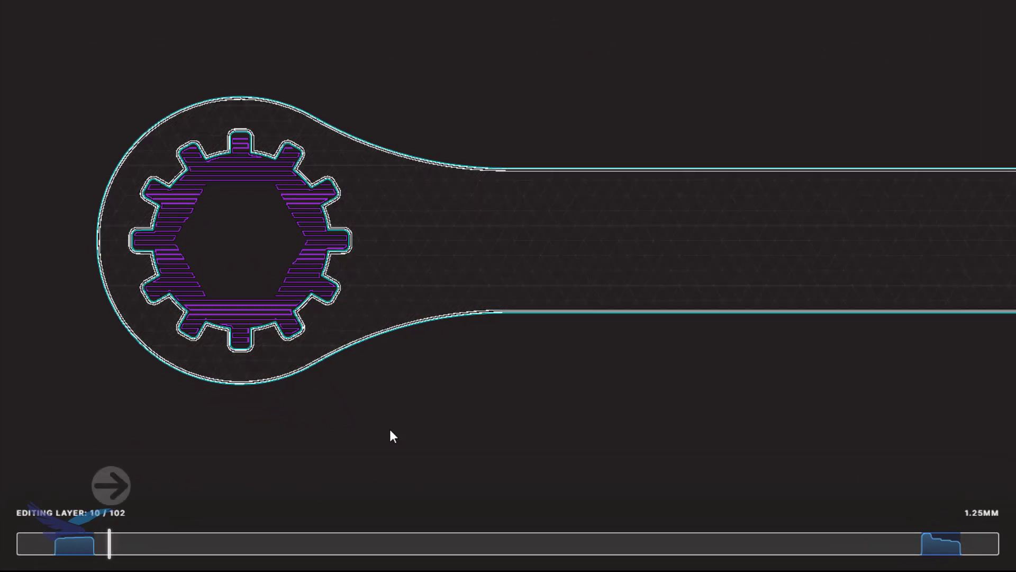
key("Right")
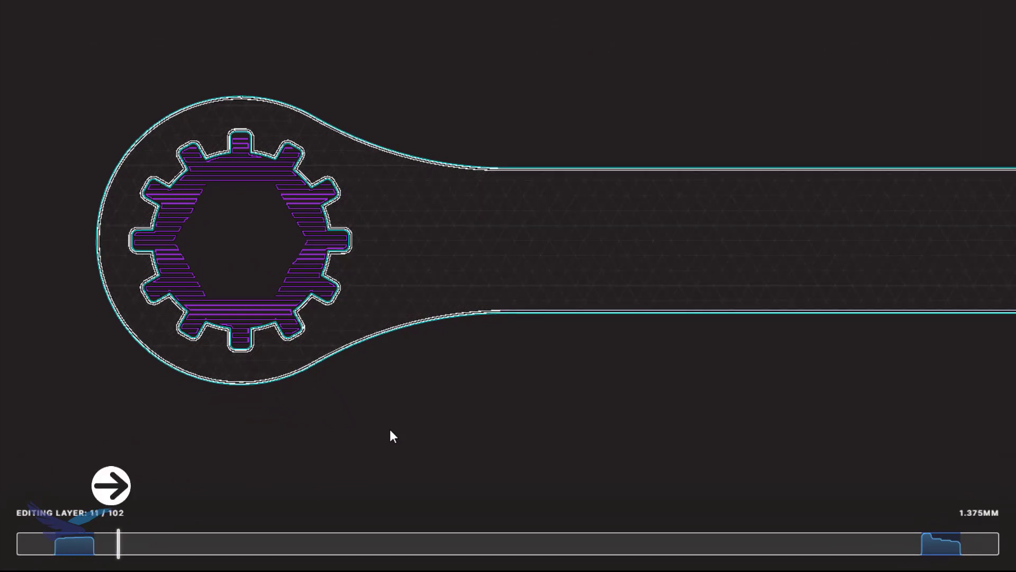
key("Right")
key("Right")
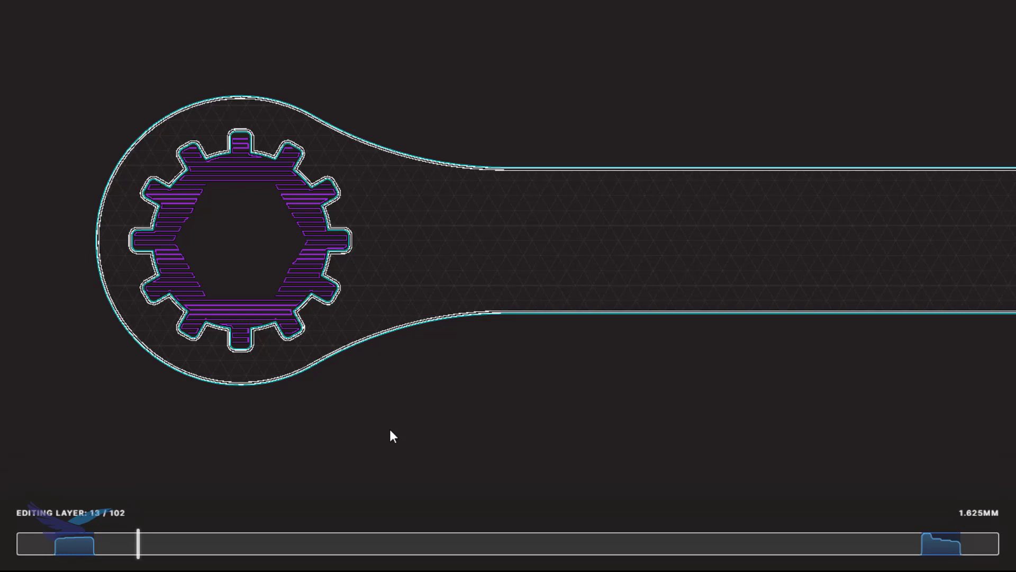
key("f")
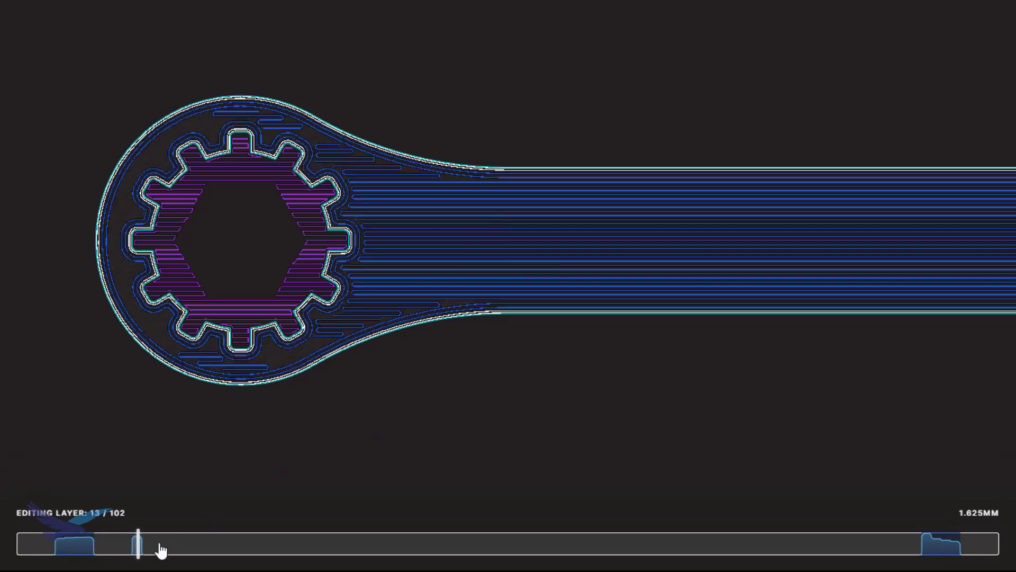
left_click_drag(142, 551, 927, 562)
key("Left")
key("Left")
key("Left")
key("Left")
key("Left")
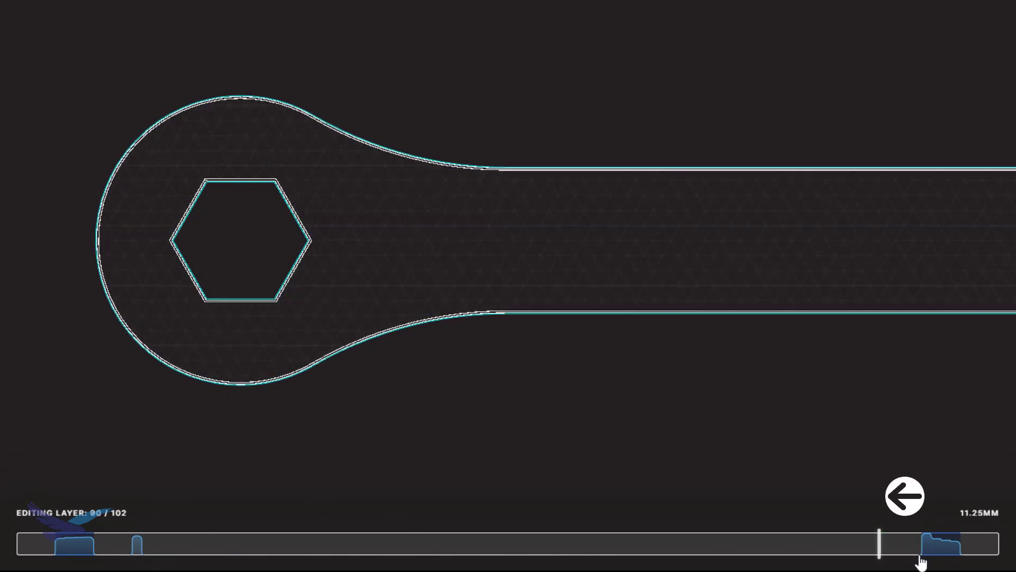
key("f")
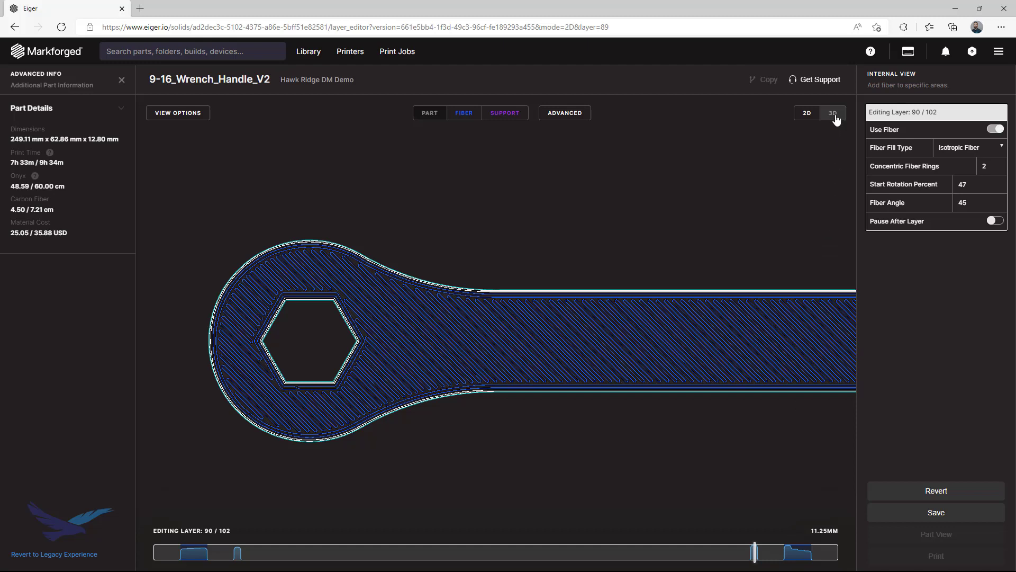
Return to the 3D view and select layers 13 through 90 on the layer bar
left_click(835, 115)
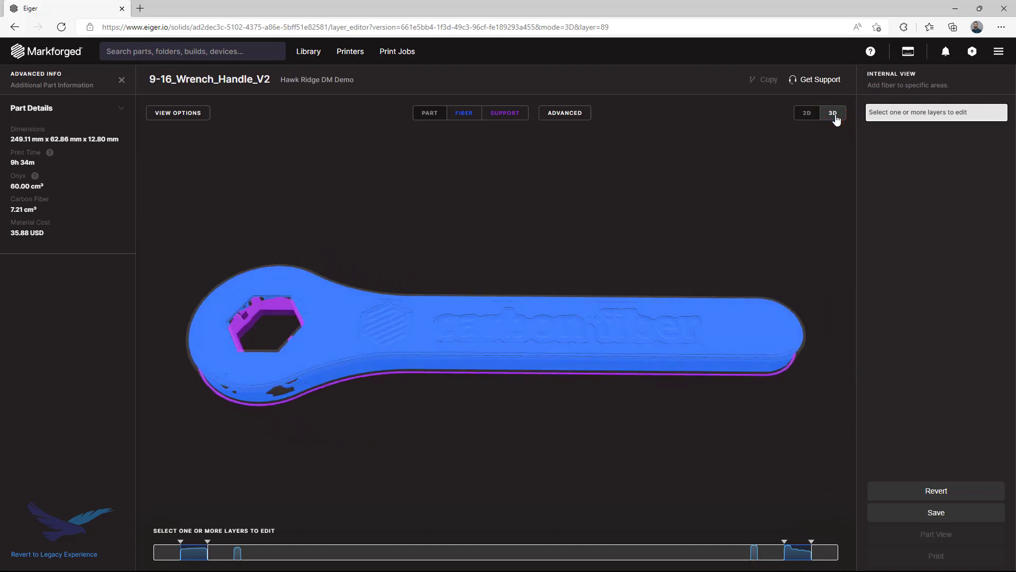
left_click_drag(608, 514, 604, 422)
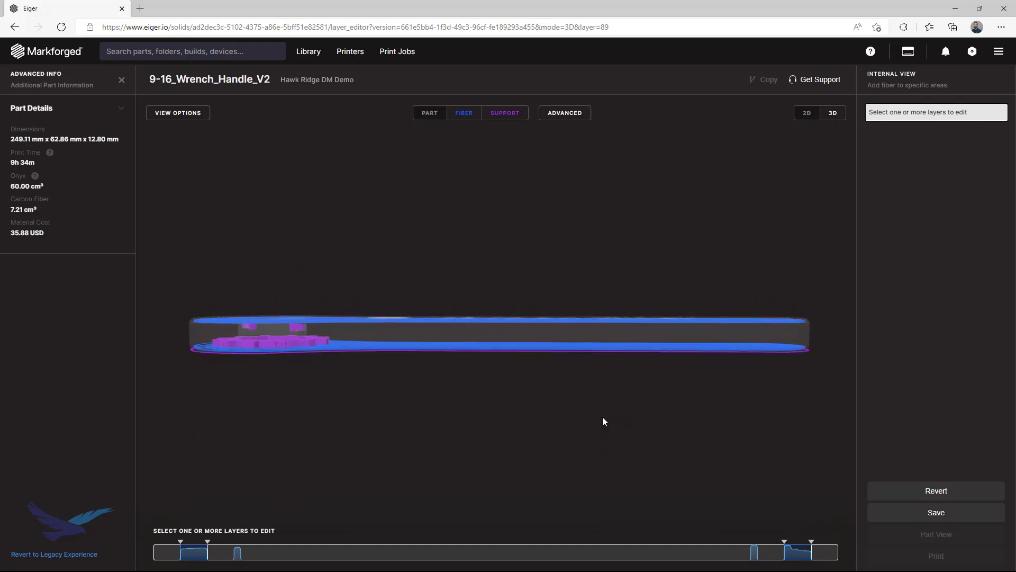
left_click(238, 553)
left_click_drag(238, 555, 754, 566)
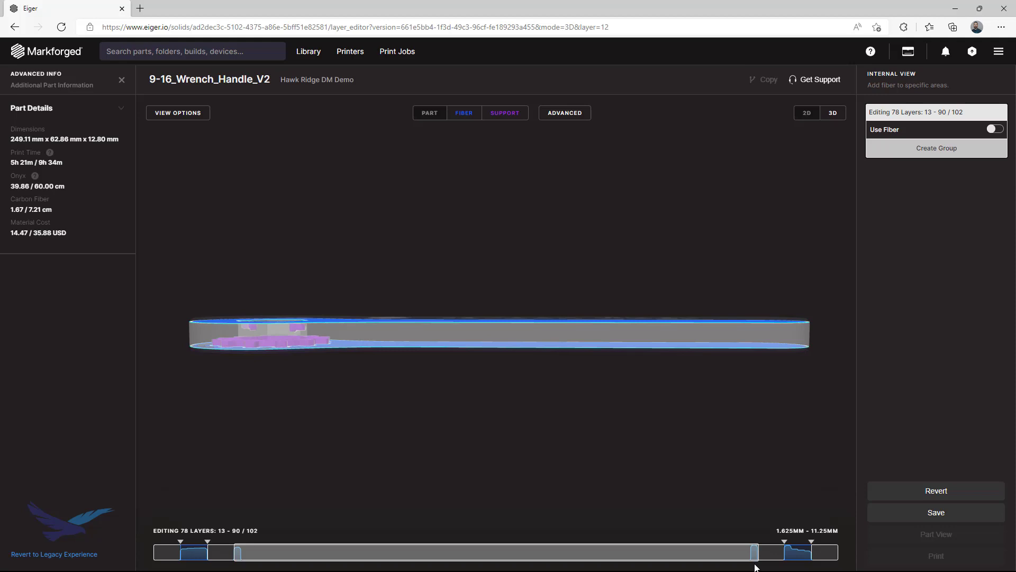
Enable fiber with Entire Group, Concentric Fiber and Inner Holes Only, and create the group
left_click(995, 135)
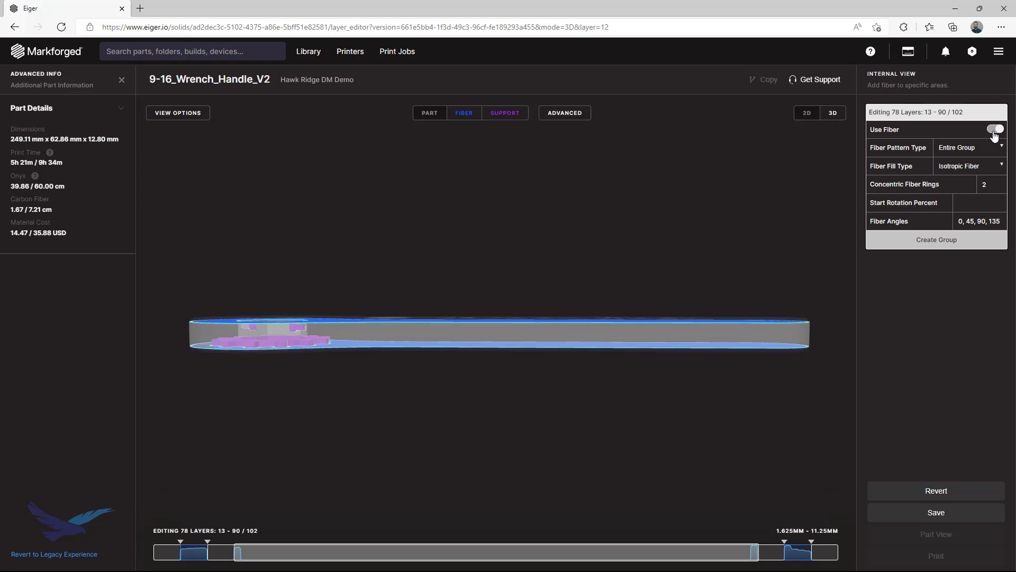
left_click(1002, 148)
left_click(1003, 151)
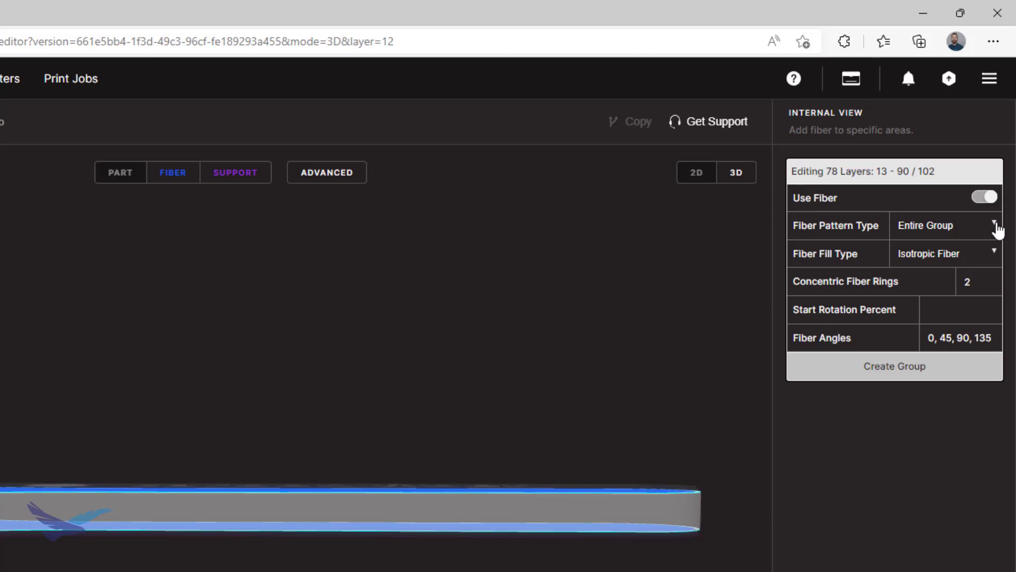
left_click(997, 259)
left_click(969, 273)
left_click(969, 273)
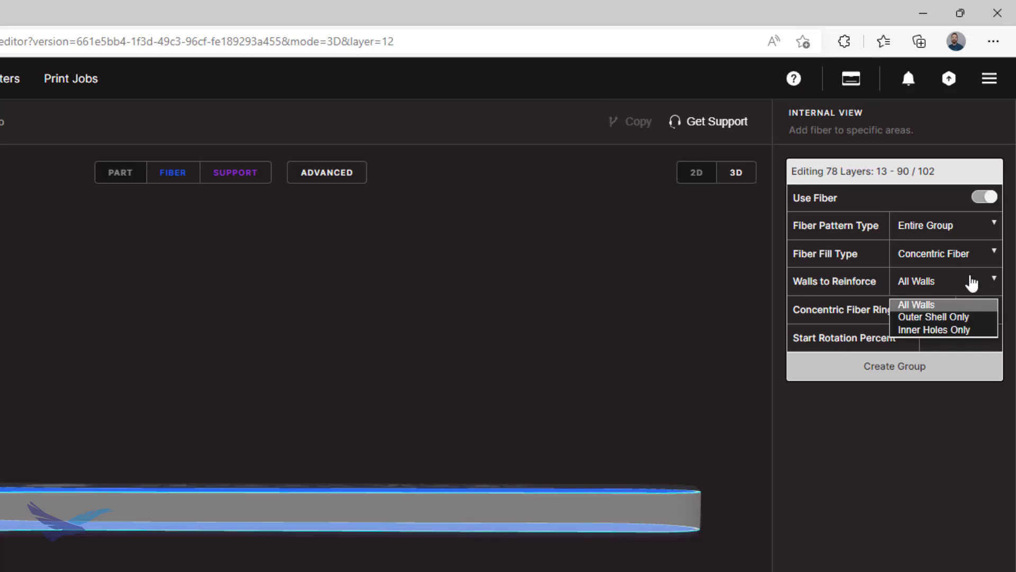
left_click(952, 329)
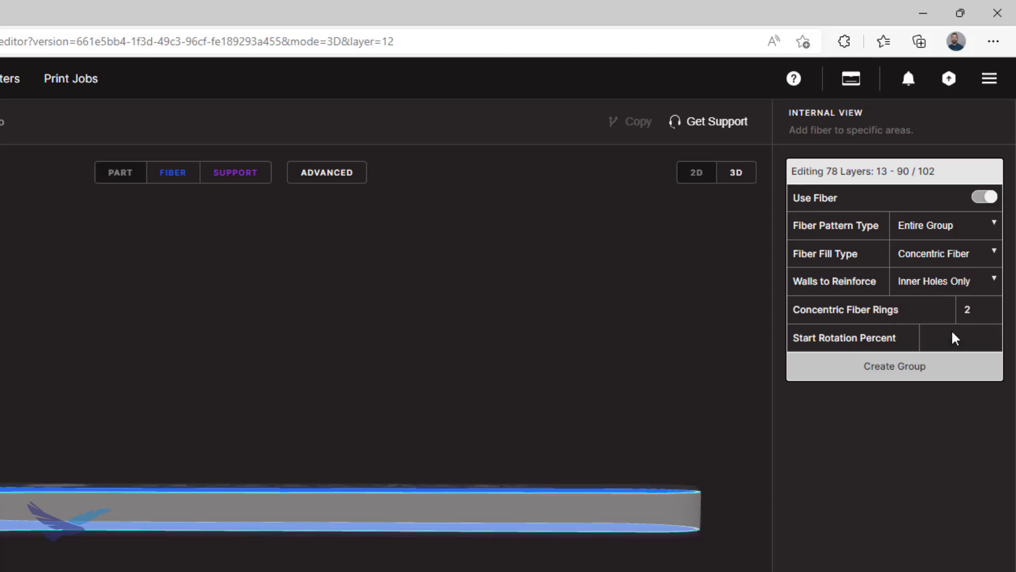
left_click(870, 369)
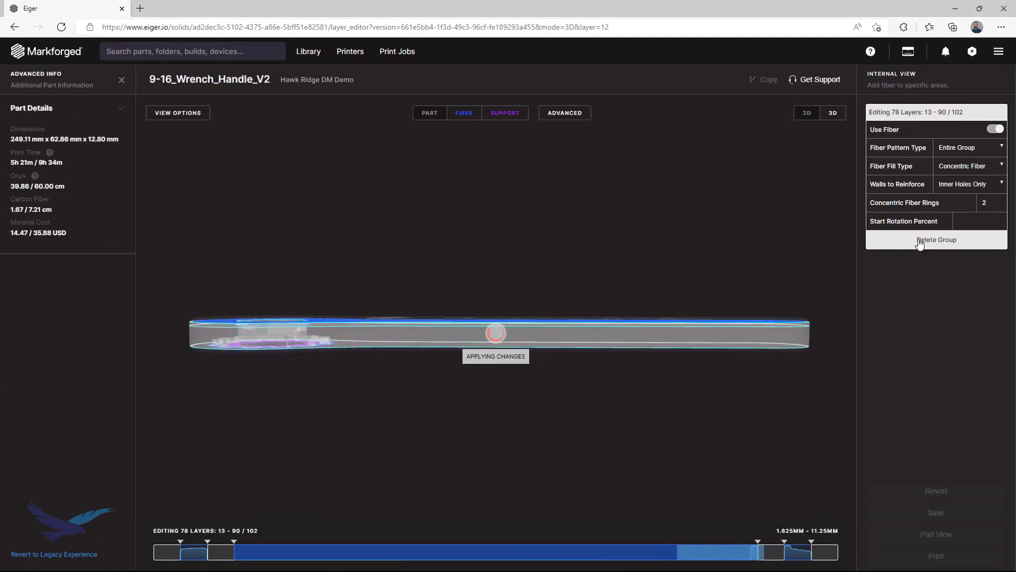
Orbit the wrench and inspect the fiber groups on layers 5–8 and 95–98
left_click_drag(424, 288, 528, 285)
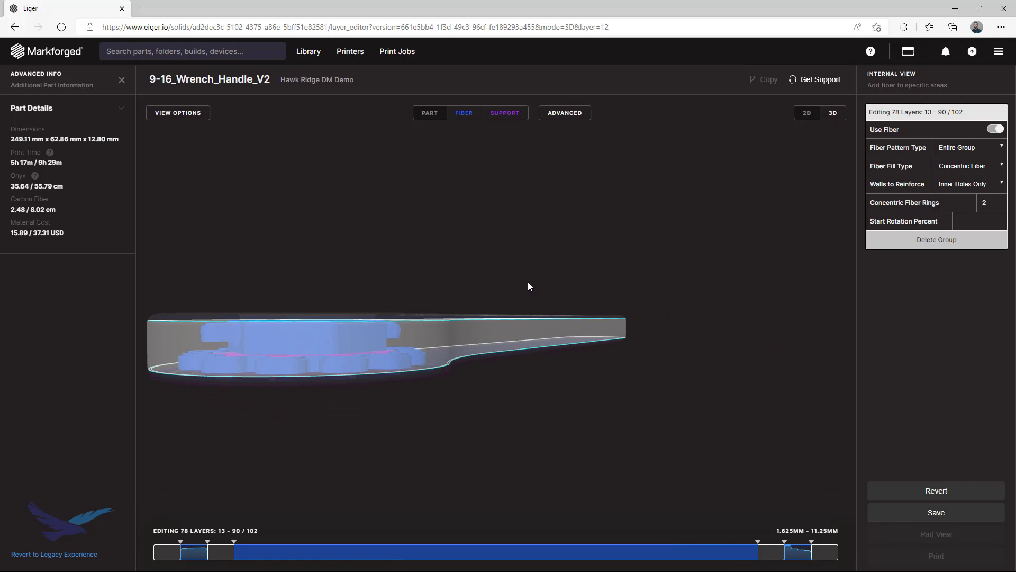
left_click(195, 553)
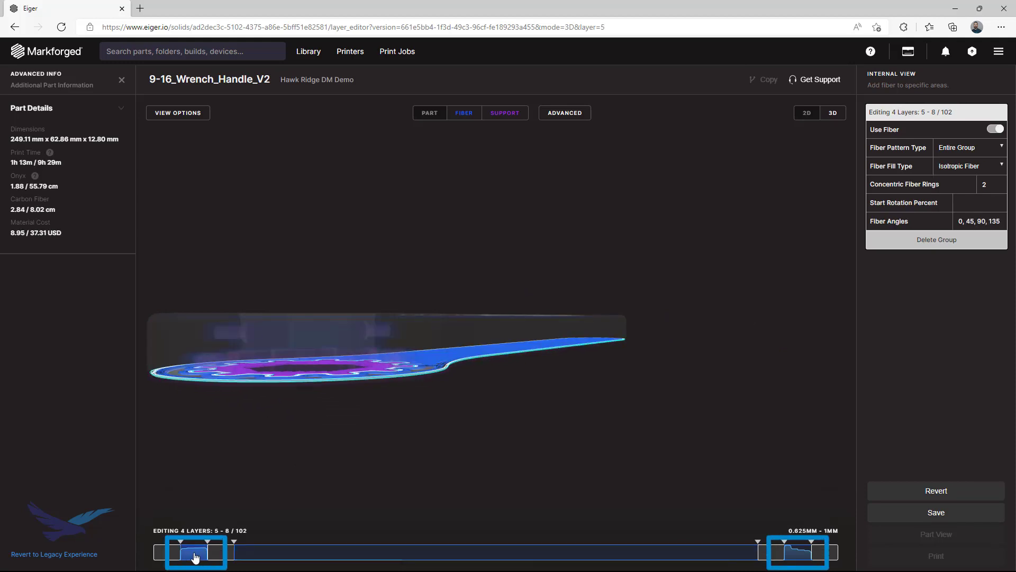
left_click(797, 555)
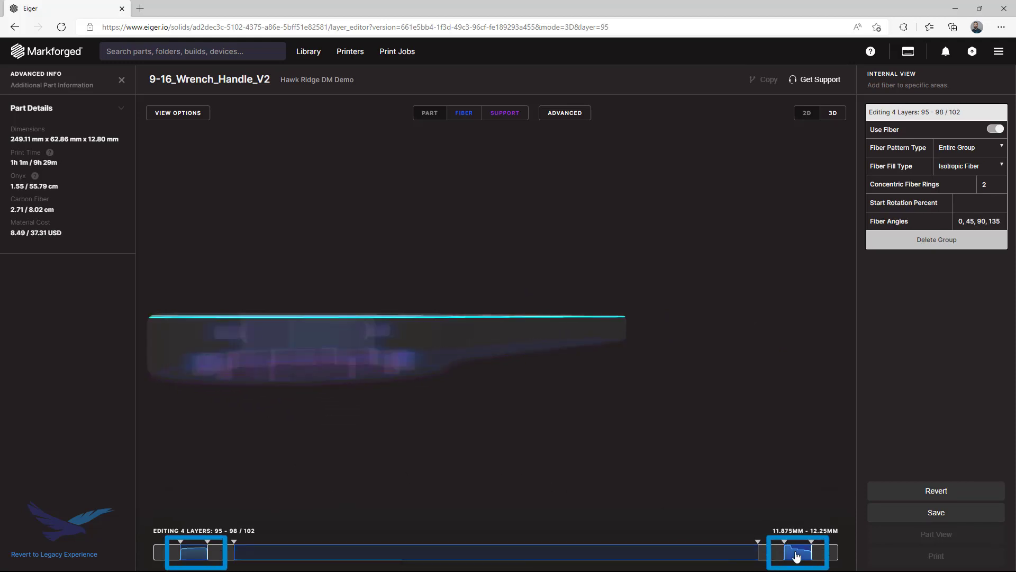
Show layer 20 as a zoomed 2D slice to check the rings around the hex hole
left_click(808, 114)
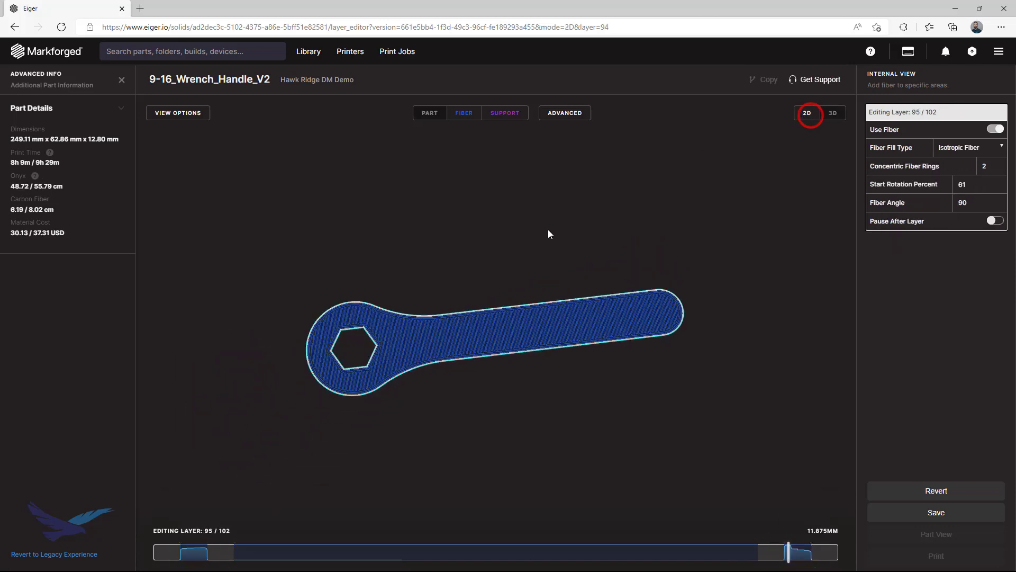
left_click(264, 558)
scroll(361, 305, "up", 5)
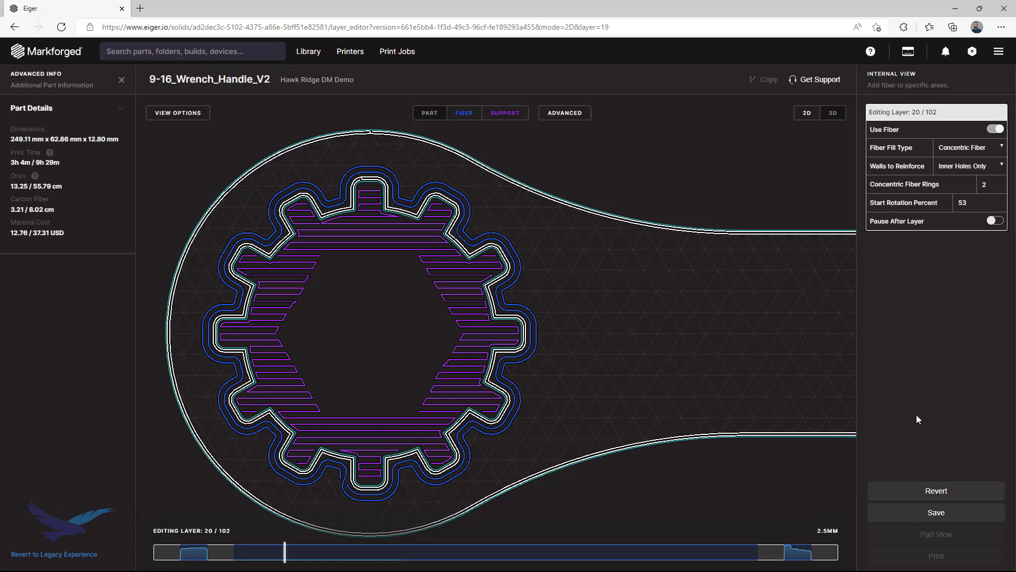
Save the wrench handle's new inner-hole concentric fiber group
left_click(936, 516)
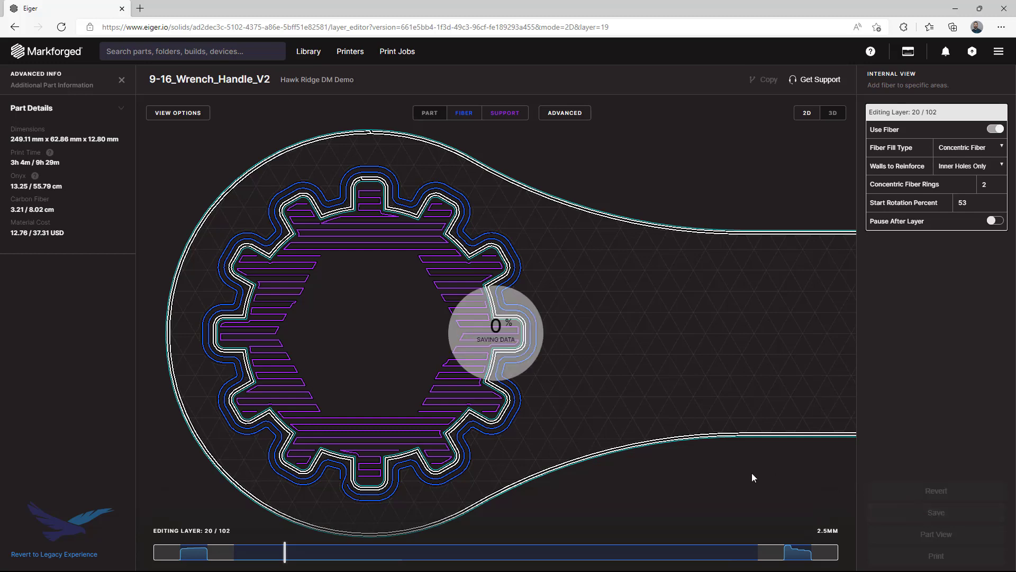